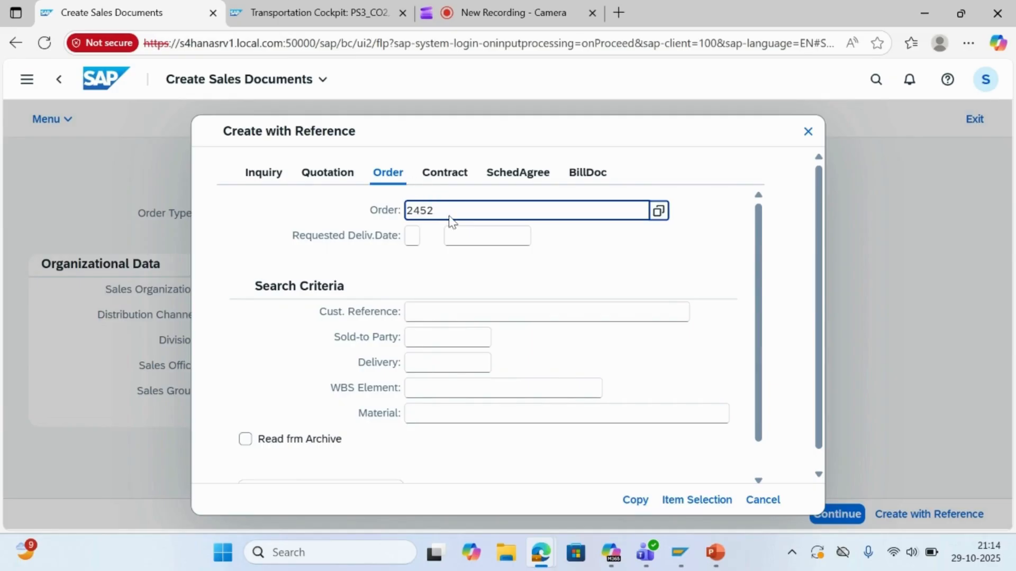
Step: Copy the entered reference order into a new standard order and save it with customer reference CO2 DEMO
click(421, 316)
click(635, 502)
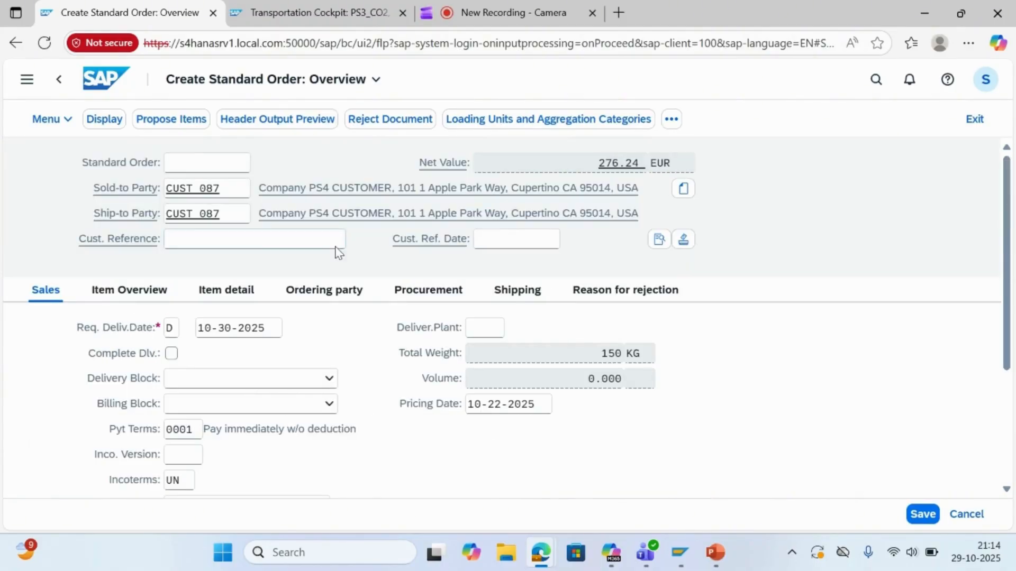
click(245, 239)
text(c)
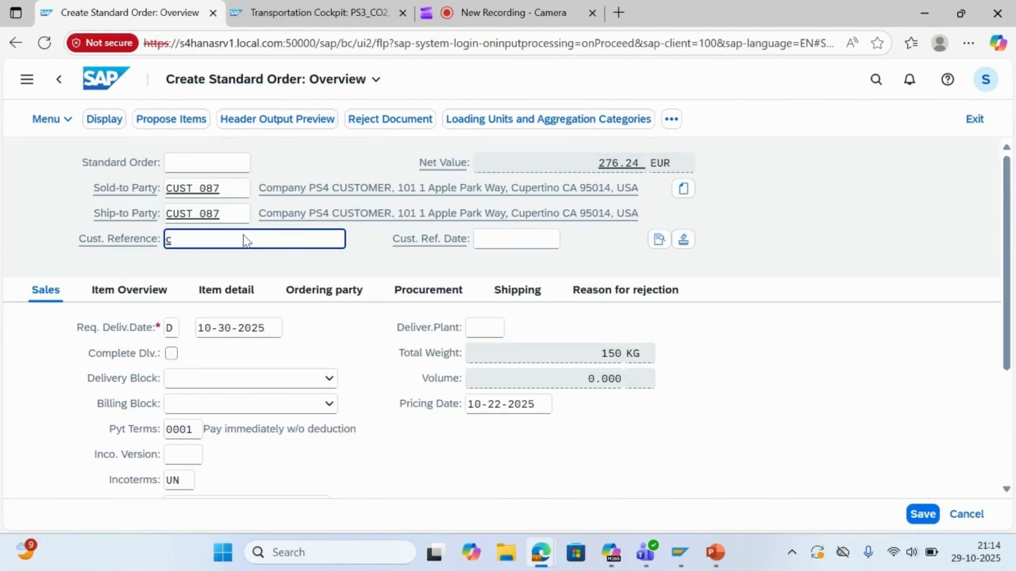
click(238, 262)
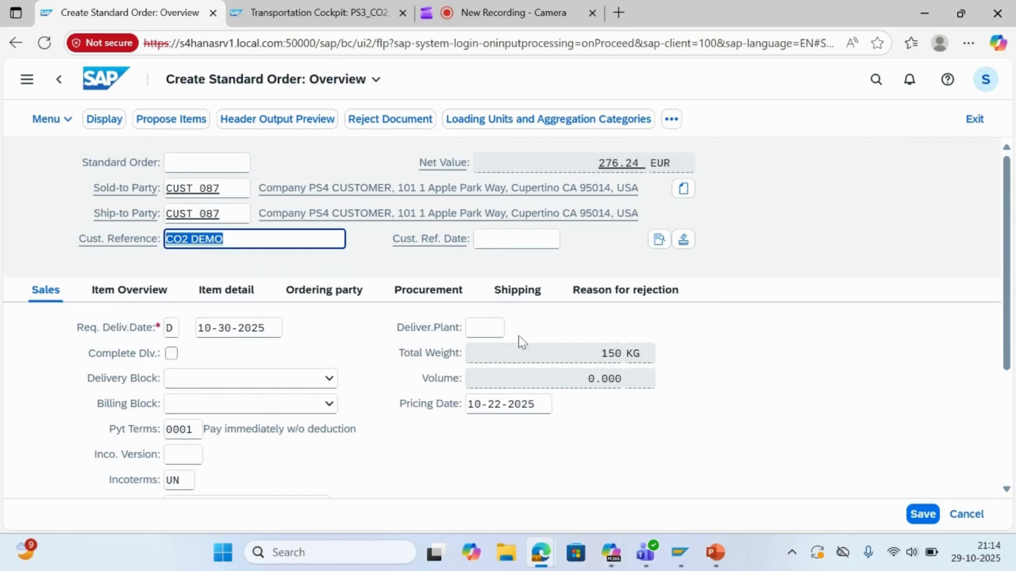
click(921, 516)
click(920, 516)
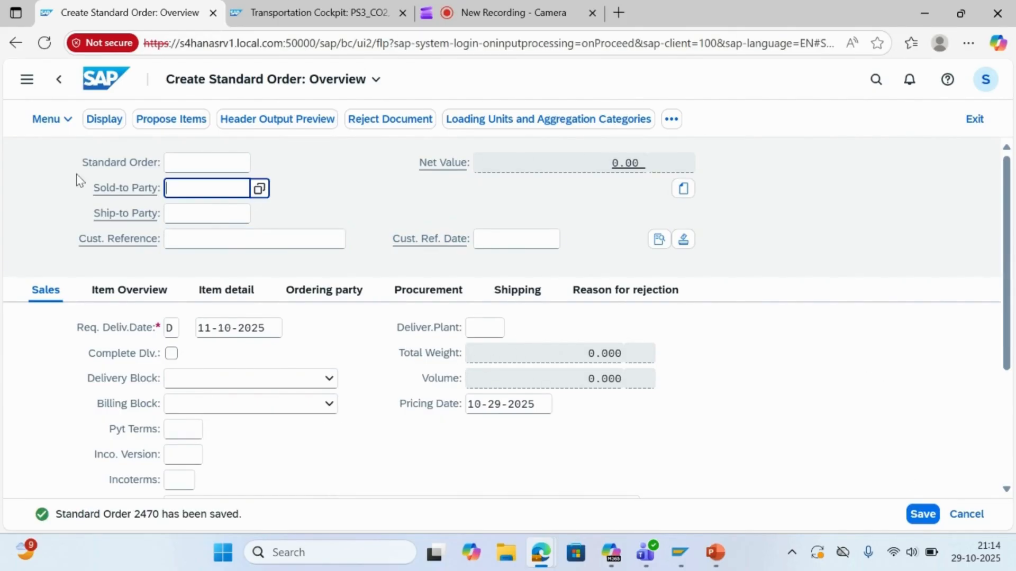
Step: Start another standard order with reference to an existing order, entering the next reference order number and copying its data
click(76, 127)
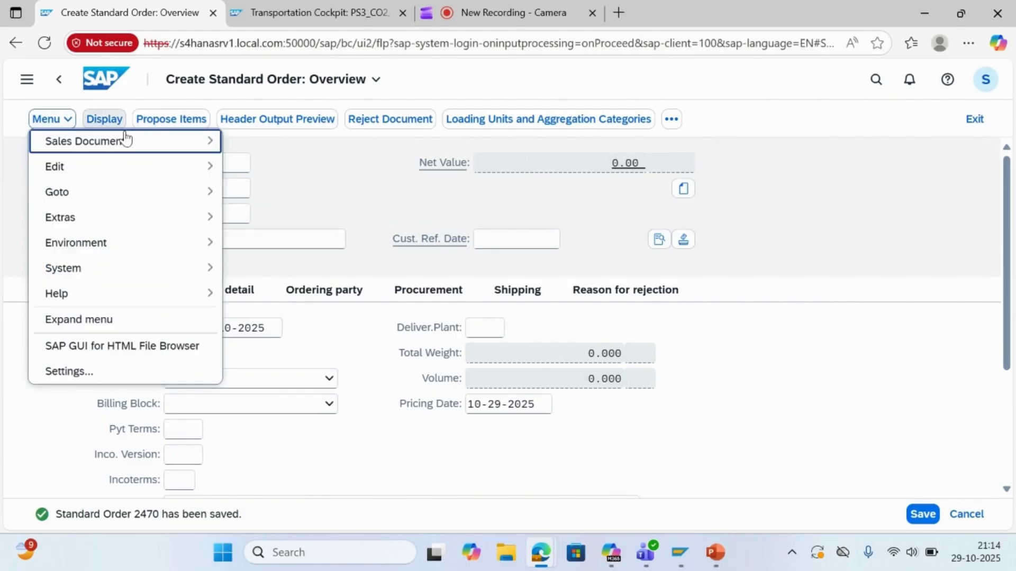
mouse_move(126, 140)
click(312, 225)
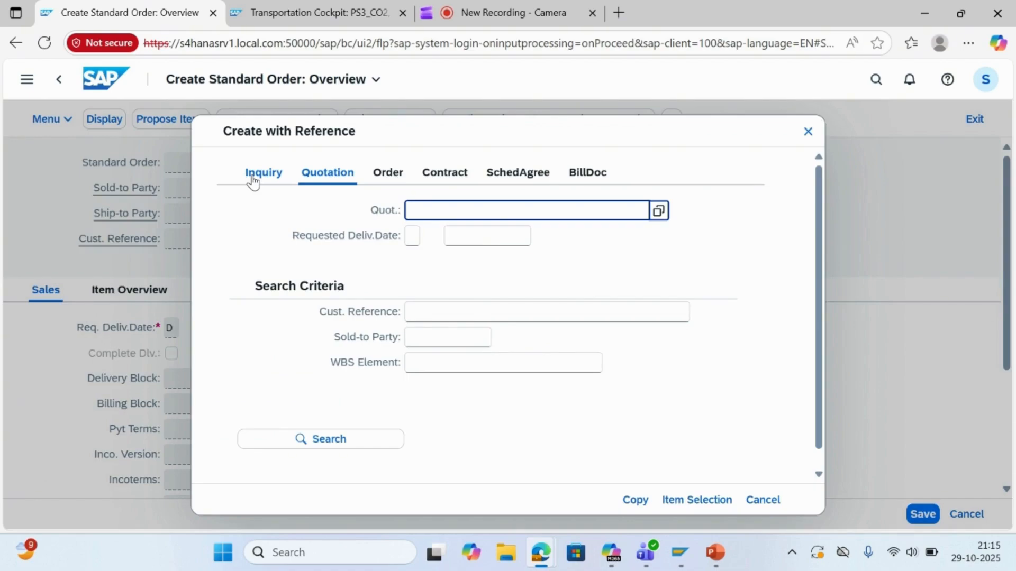
click(385, 169)
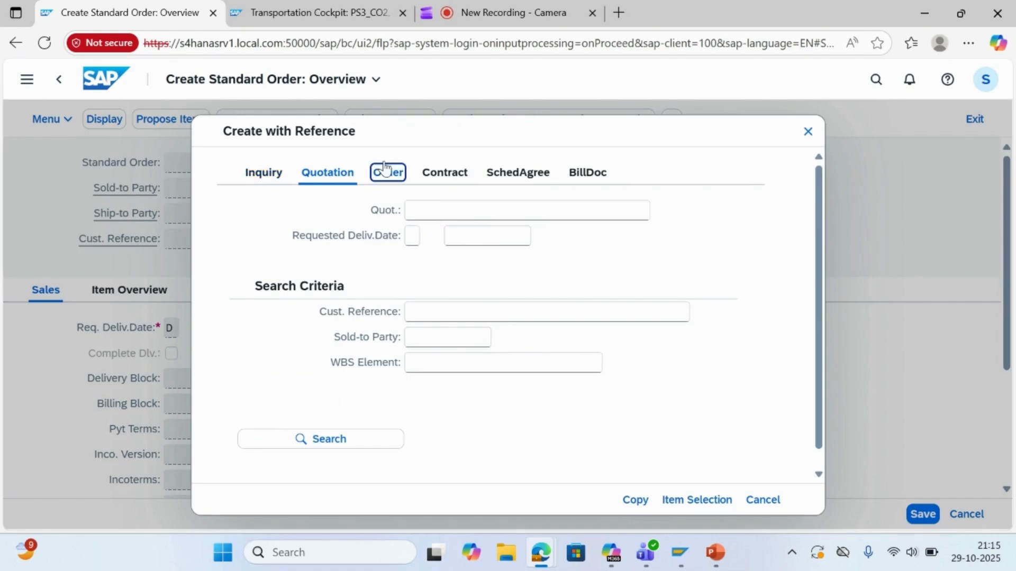
text(245)
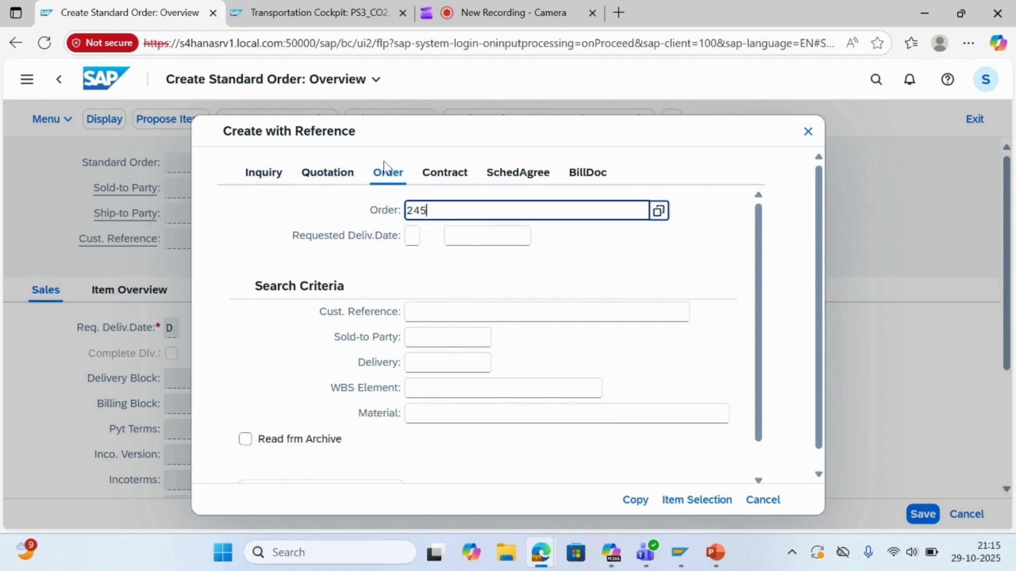
text(3)
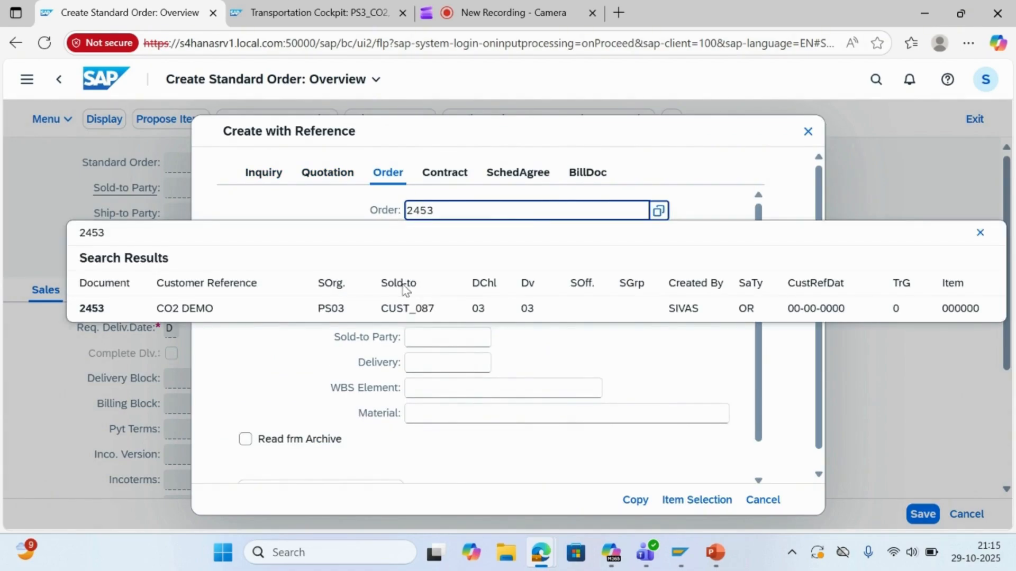
click(411, 308)
click(635, 501)
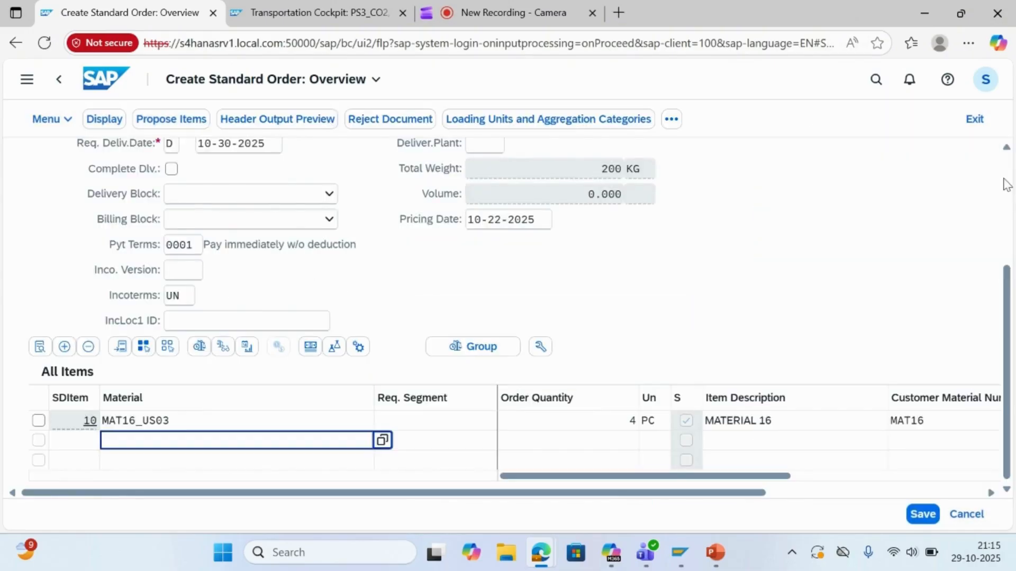
Step: Set the customer reference to CO2 DEMO on the second copied order and save it
scroll(301, 250, up, 4)
click(300, 245)
text(c)
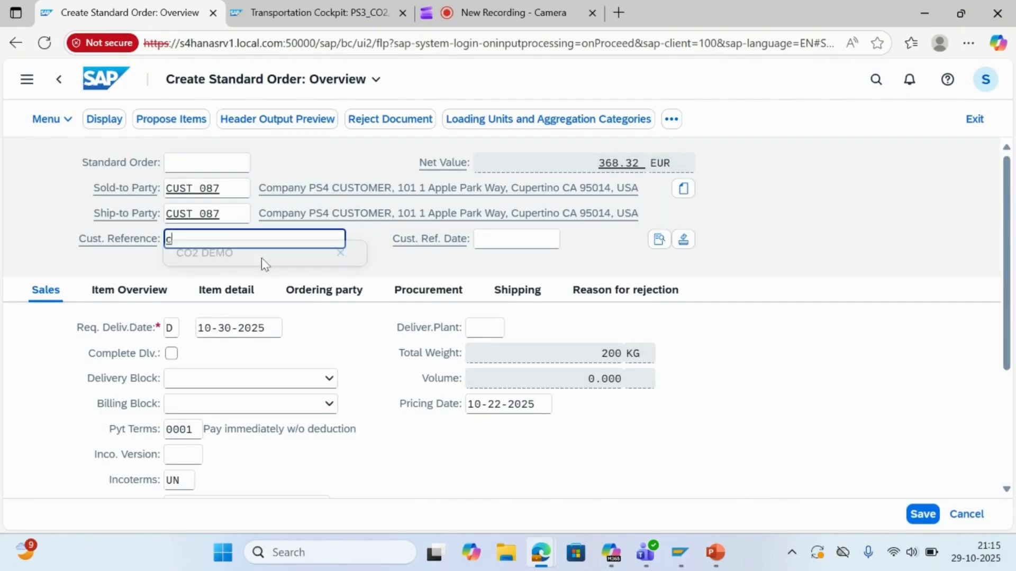
click(262, 254)
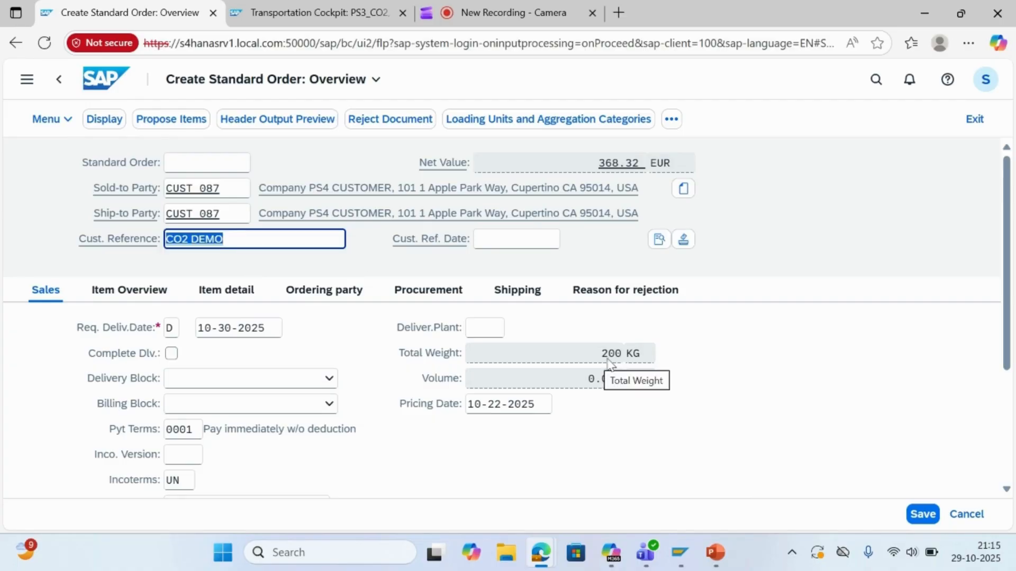
click(922, 511)
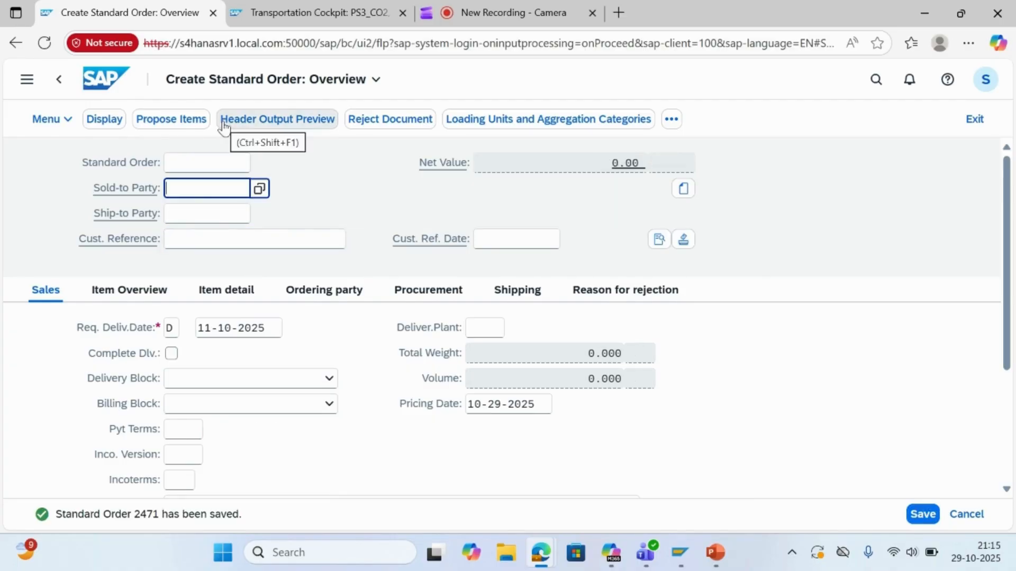
Step: Display the just-saved standard order and examine the document flow of its TM status
click(105, 119)
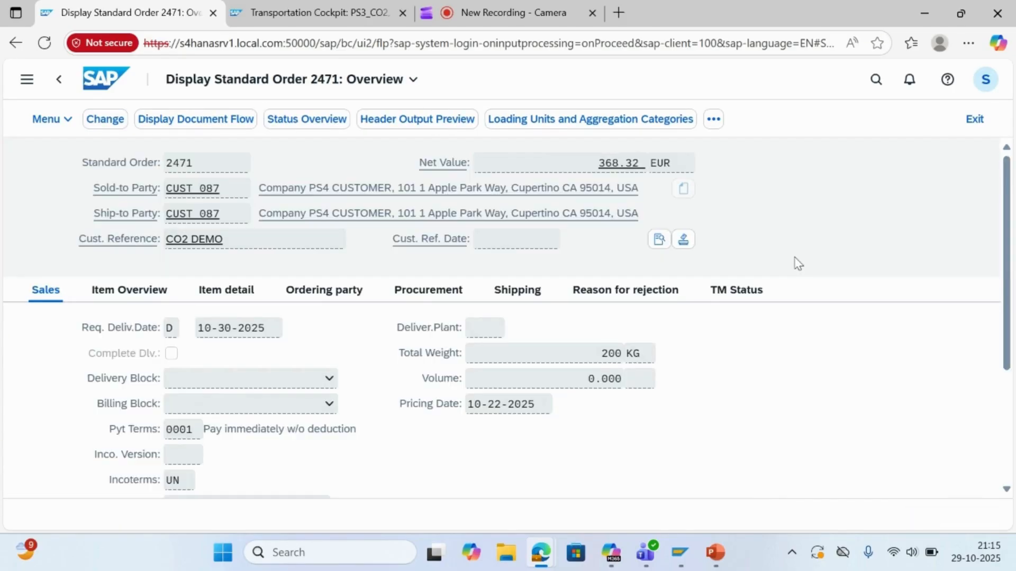
click(729, 303)
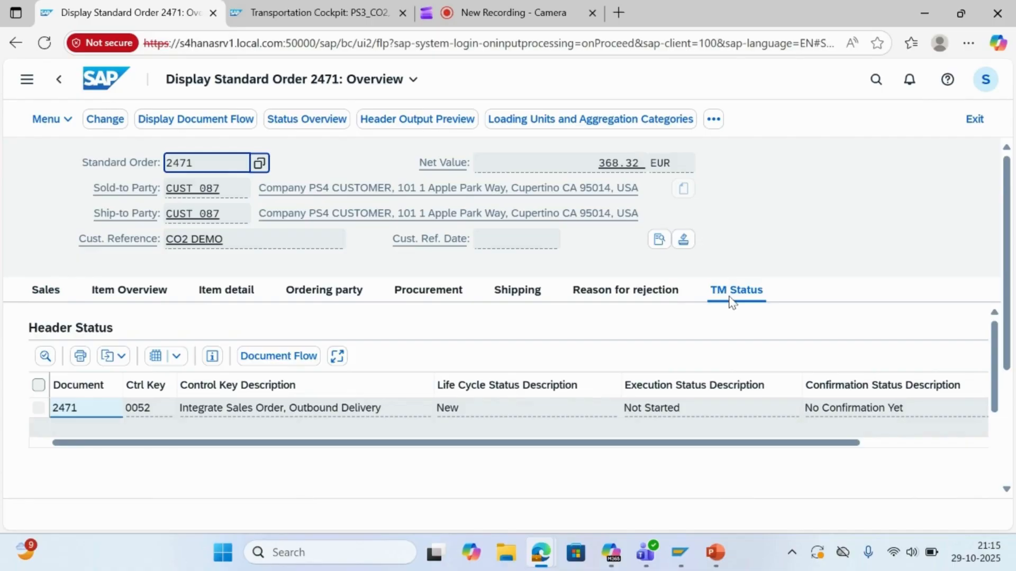
click(290, 358)
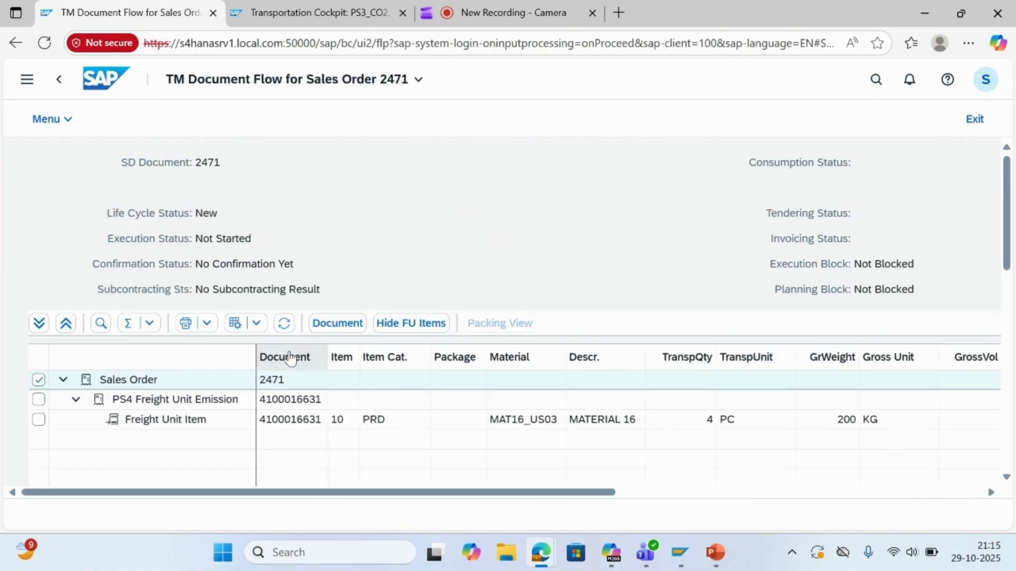
Step: Refresh the Transportation Cockpit, plan the two newest freight units with the optimizer using all resources and equipment types, and save
click(339, 7)
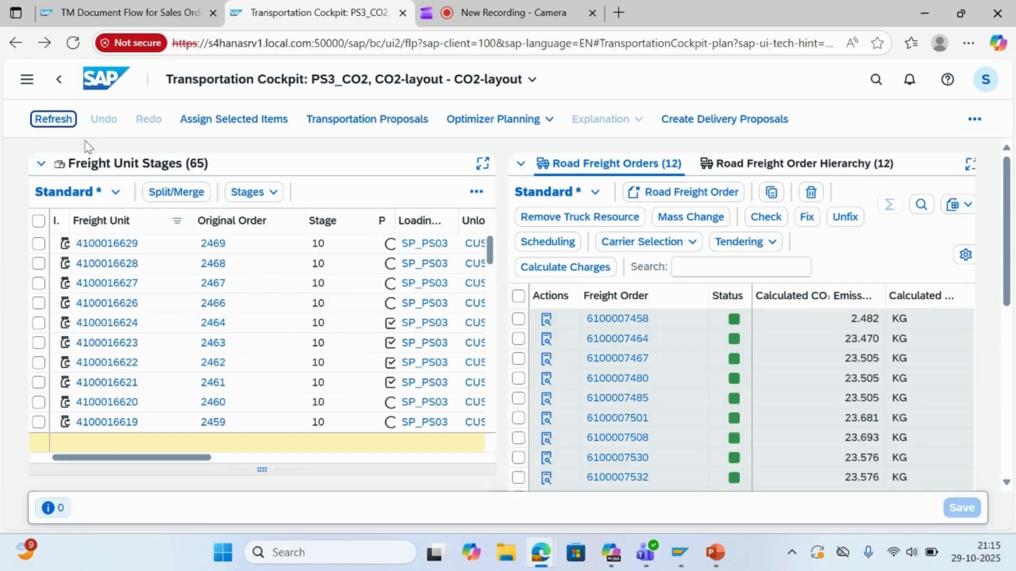
click(50, 121)
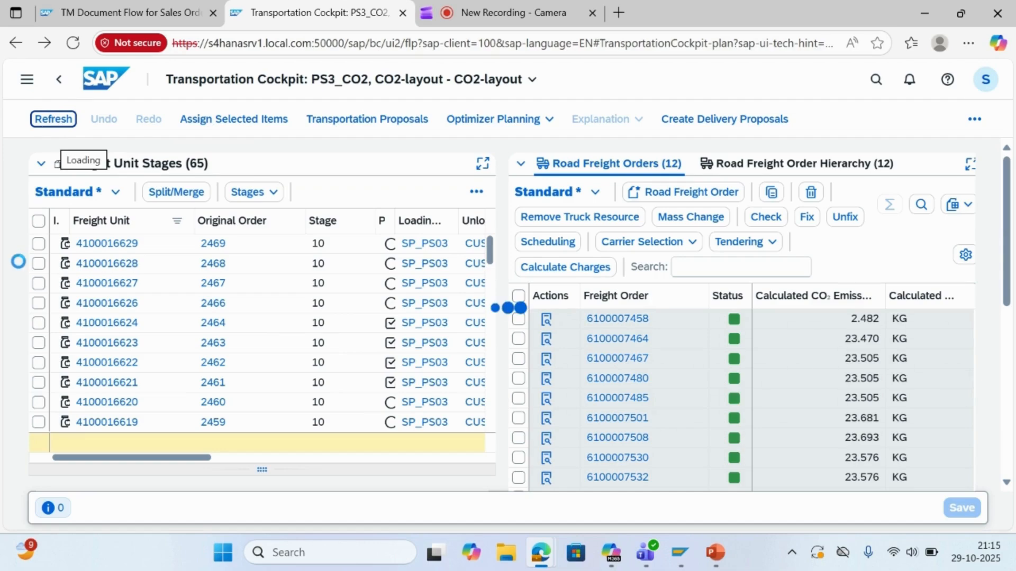
click(38, 244)
click(39, 263)
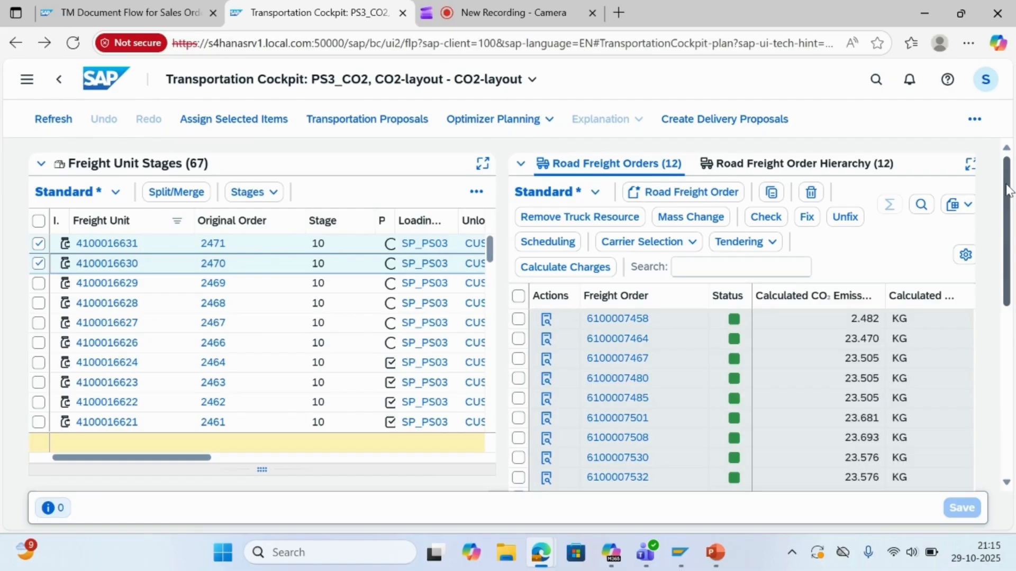
drag(1009, 191, 1011, 316)
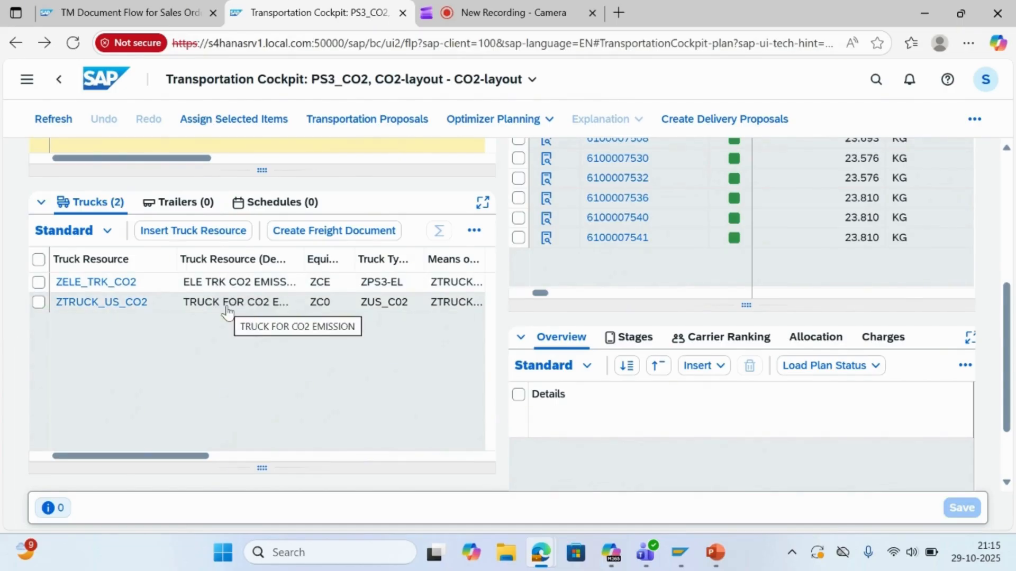
click(1007, 149)
click(1008, 151)
click(494, 125)
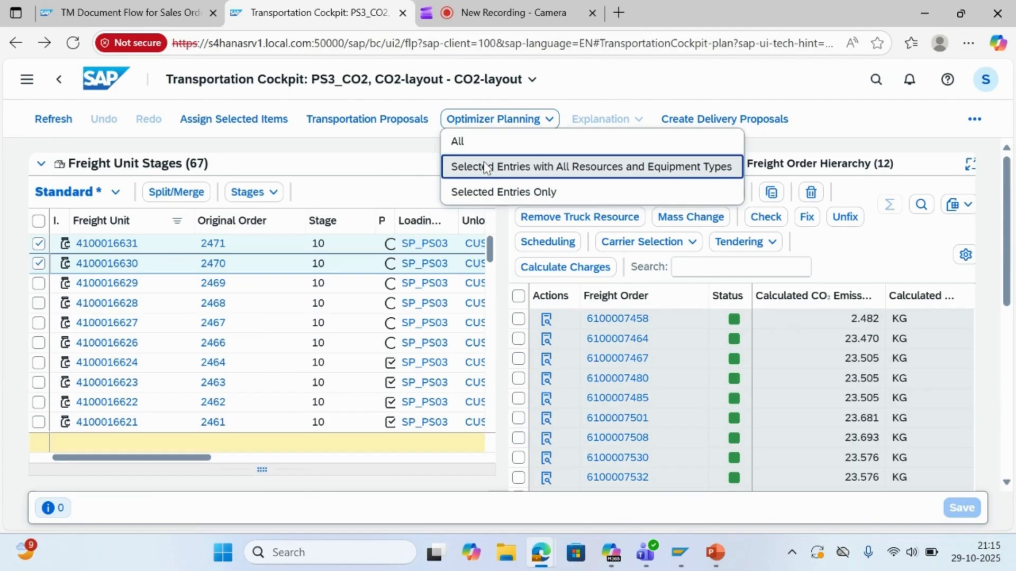
click(483, 165)
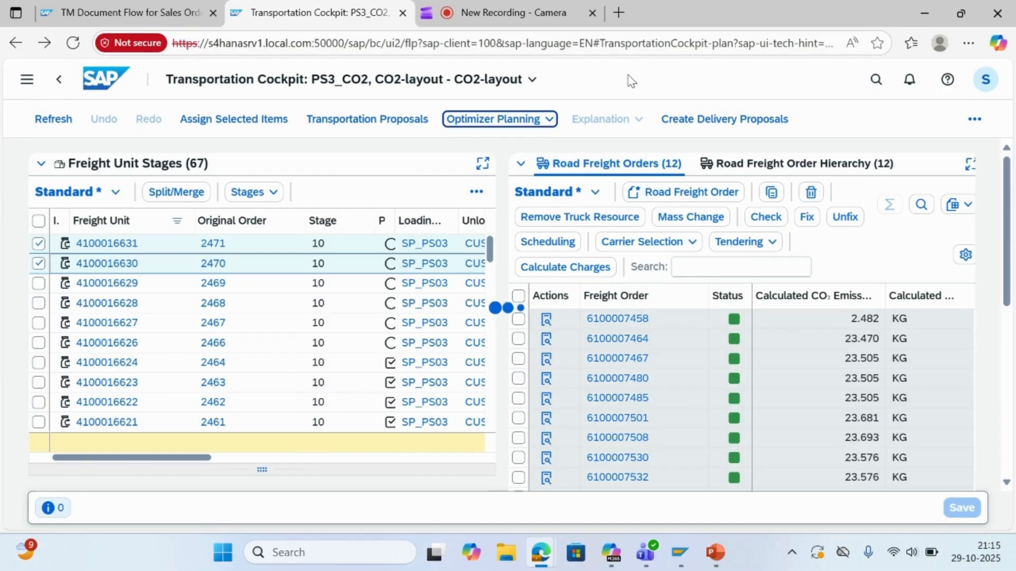
click(972, 511)
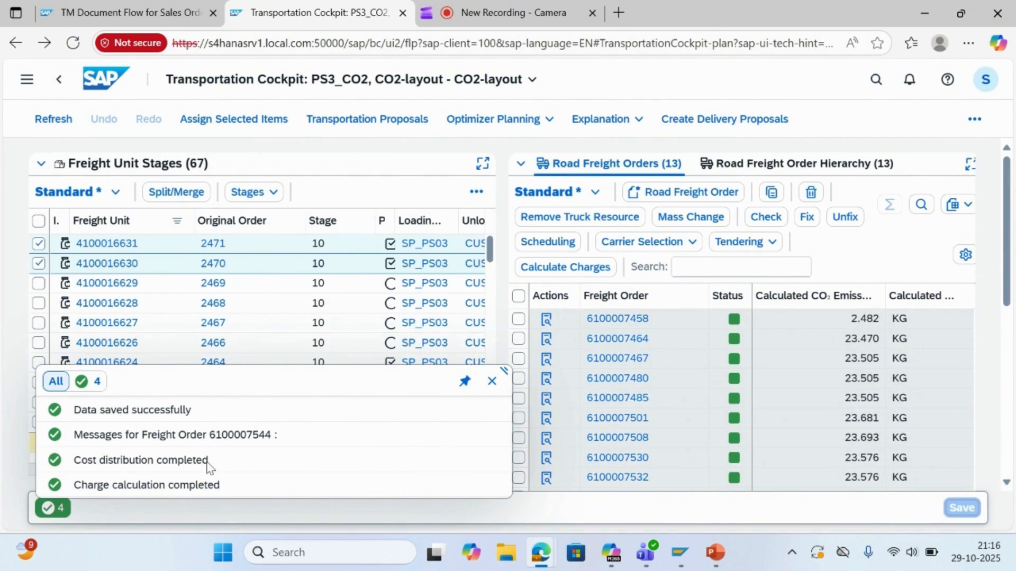
click(491, 381)
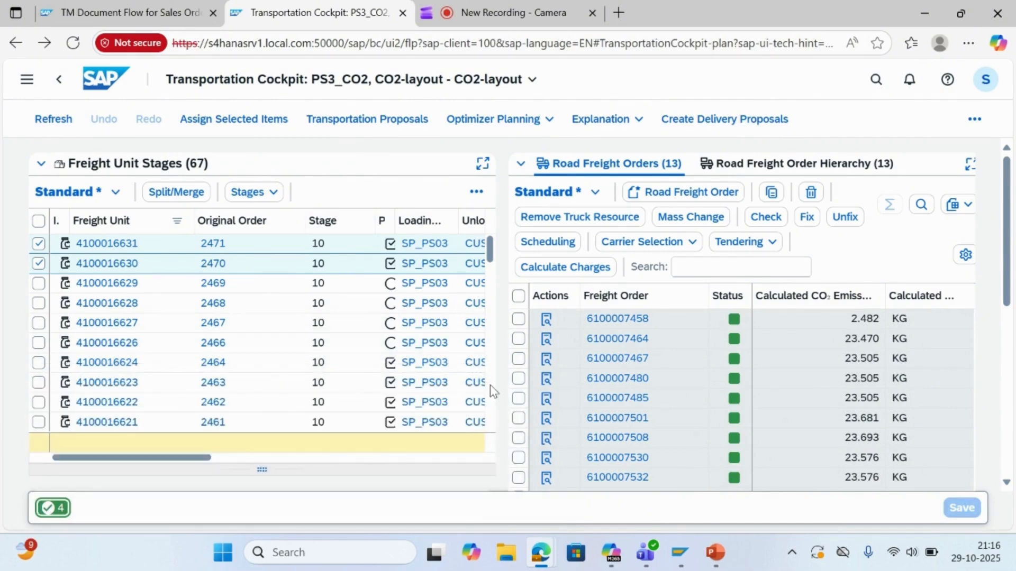
Step: Open the newly planned road freight order at the end of the list and show its general data
scroll(1006, 217, down, 2)
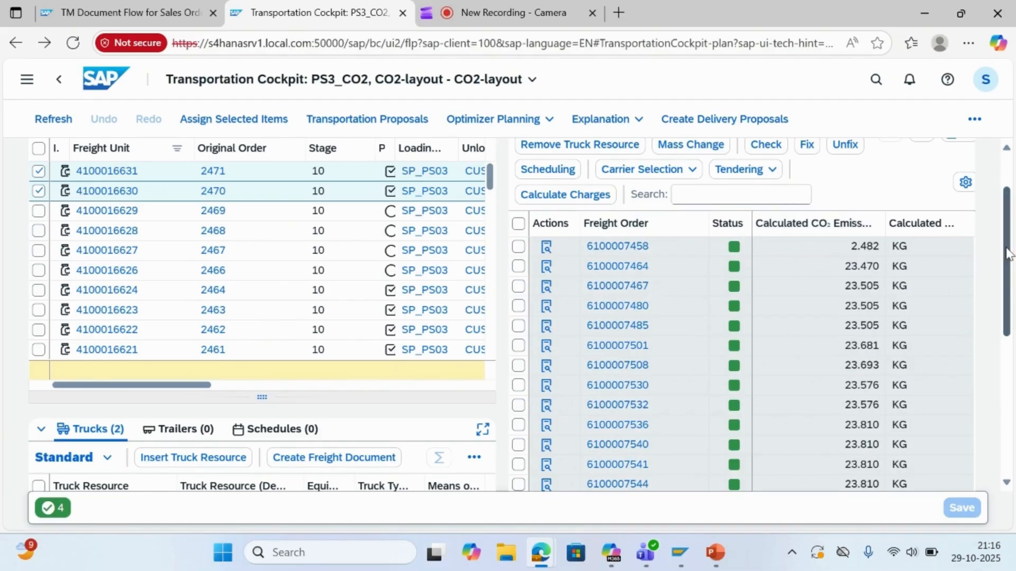
drag(1007, 254, 1007, 329)
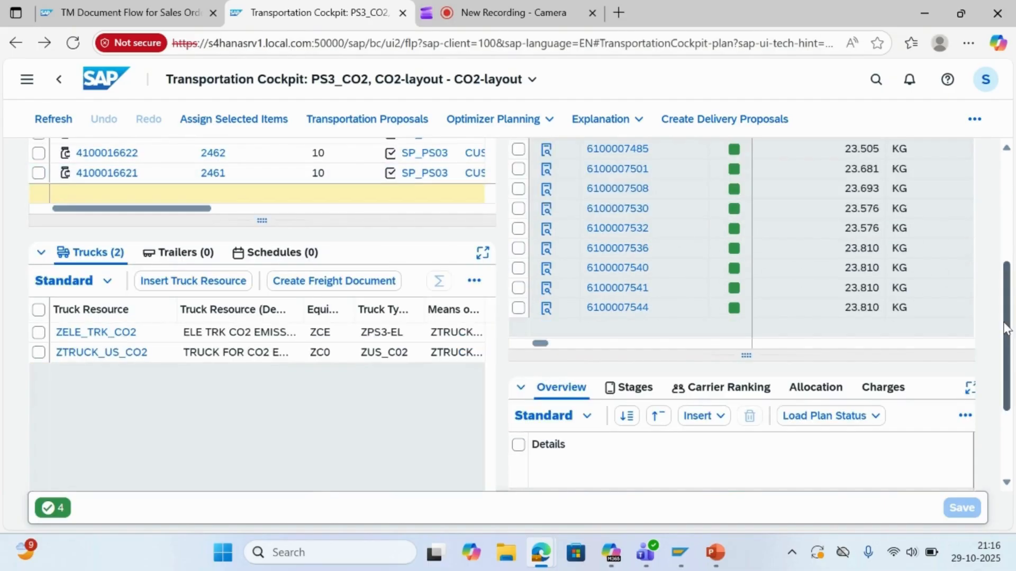
double_click(641, 311)
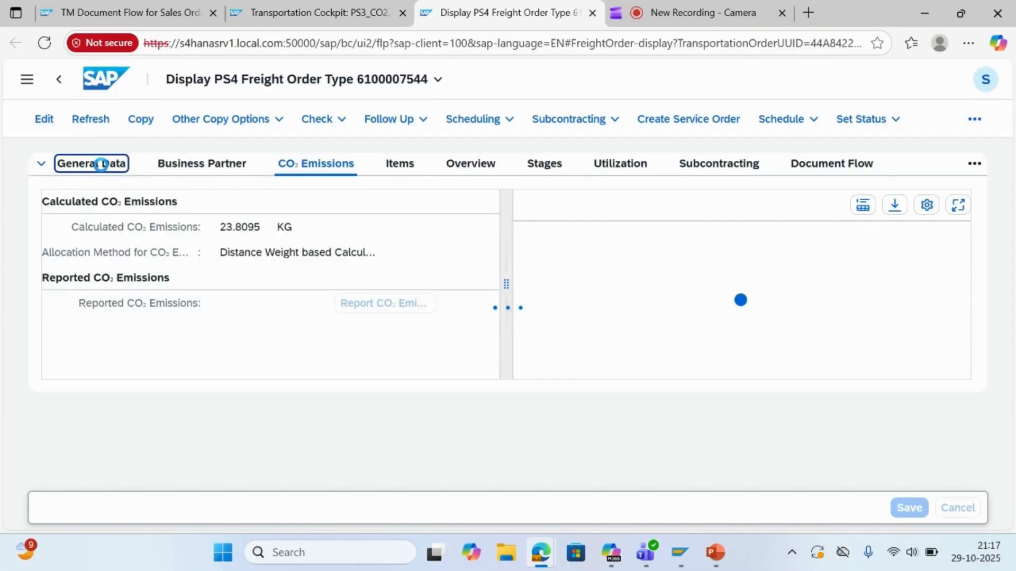
click(101, 165)
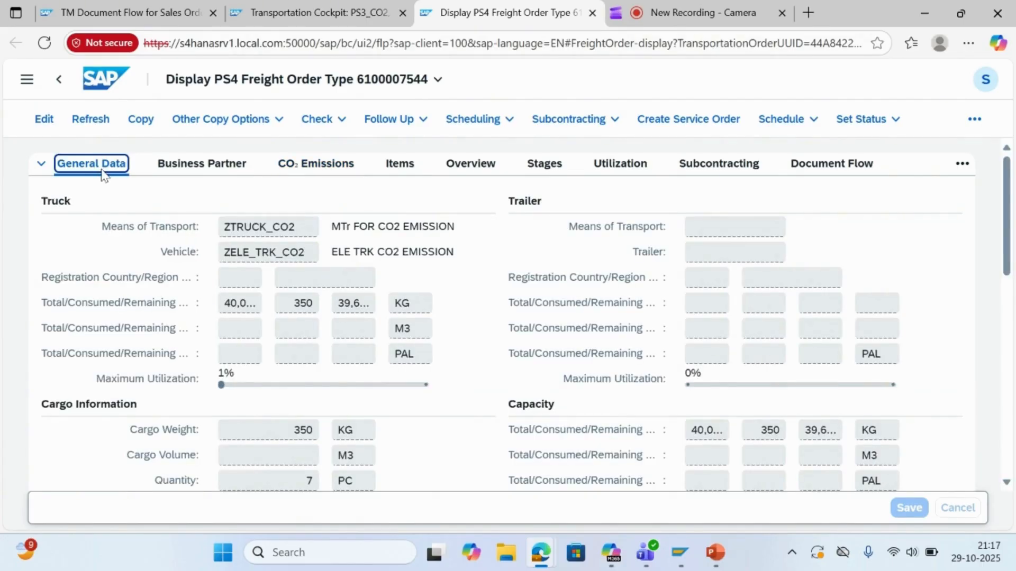
Step: Switch the freight order to edit mode and review its general data and CO₂ emissions
click(45, 121)
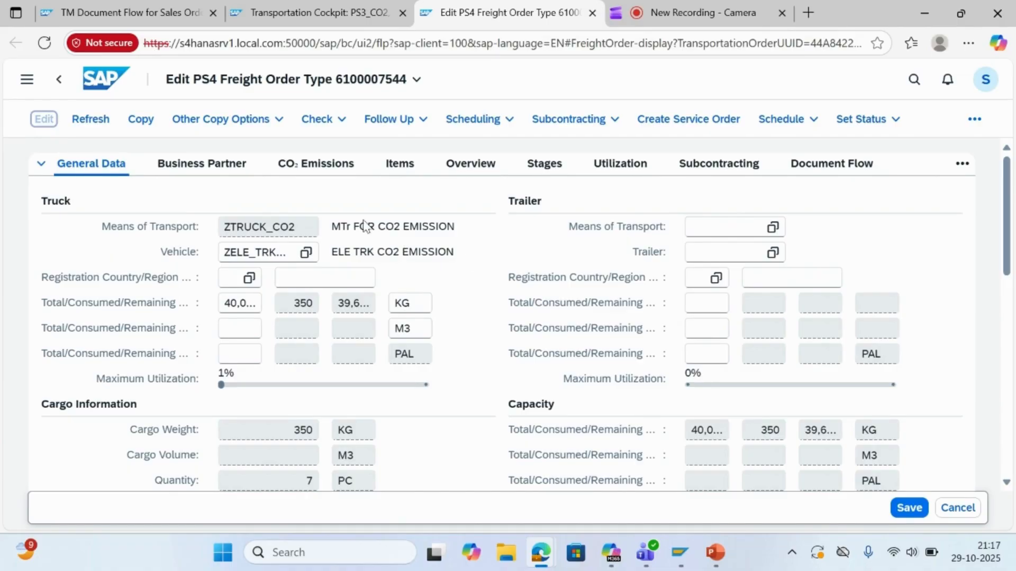
drag(1006, 205, 1008, 341)
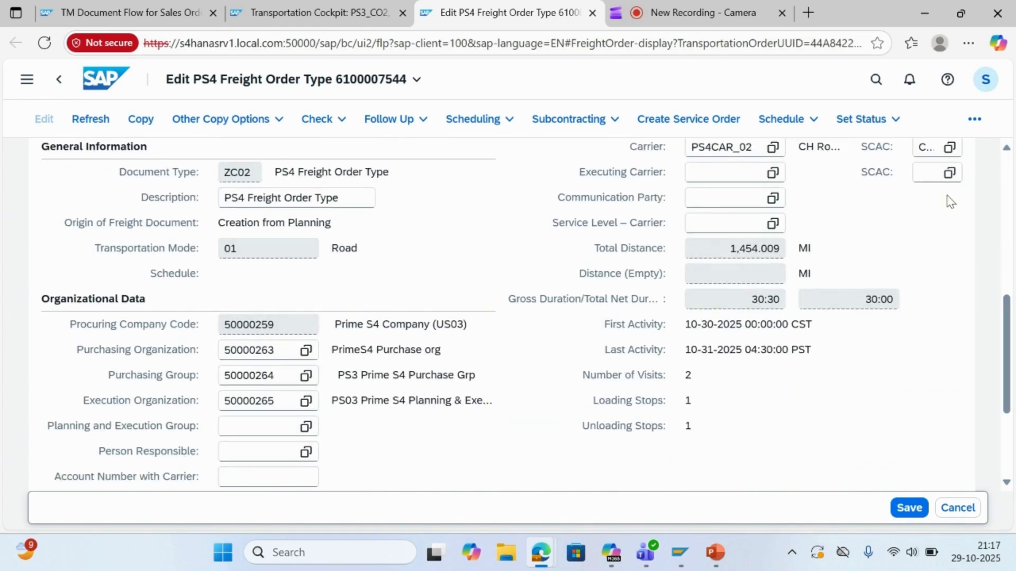
click(1008, 178)
scroll(316, 149, up, 2)
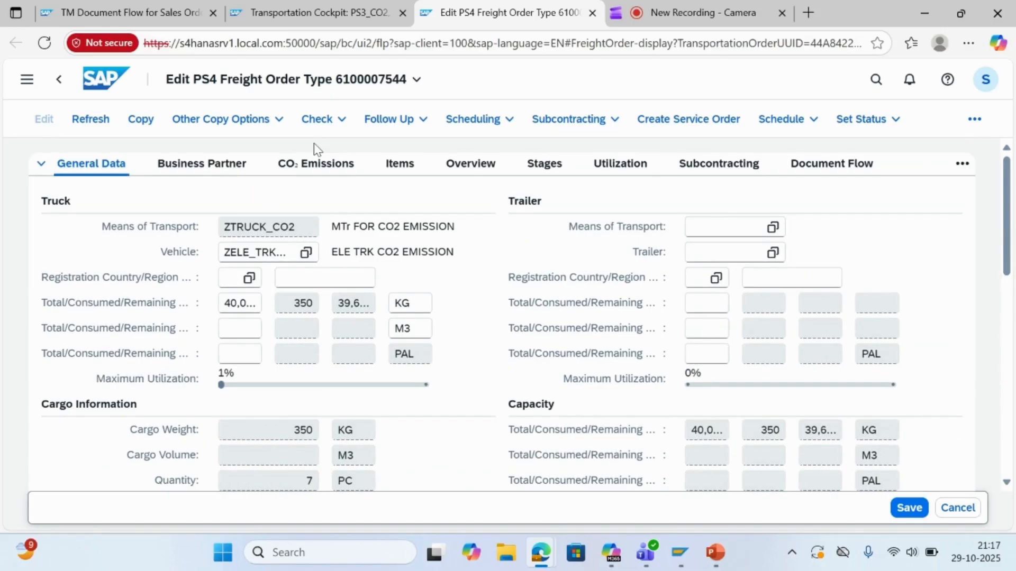
click(305, 168)
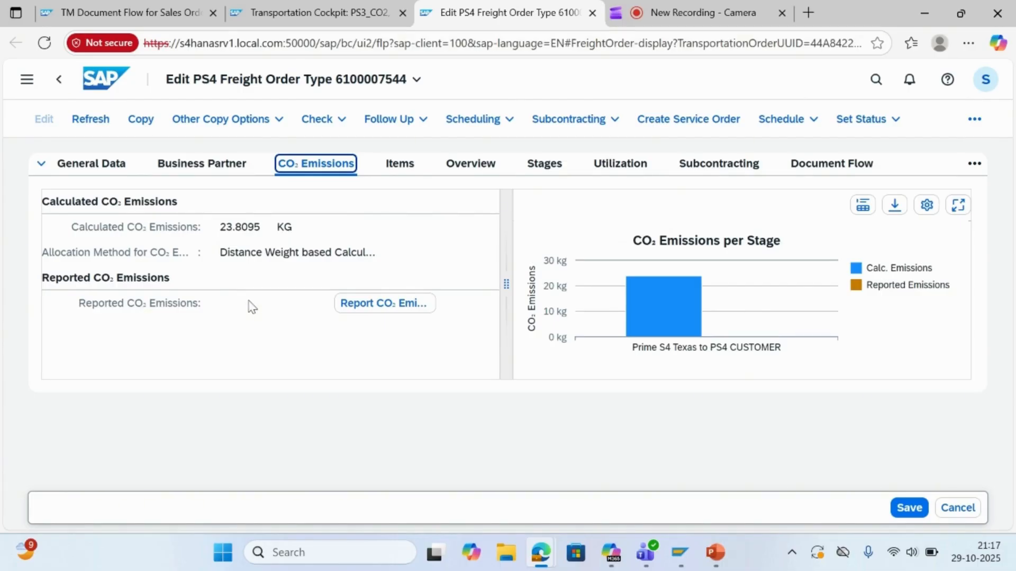
Step: Set the freight order's execution status to Ready for Transportation Execution
click(975, 119)
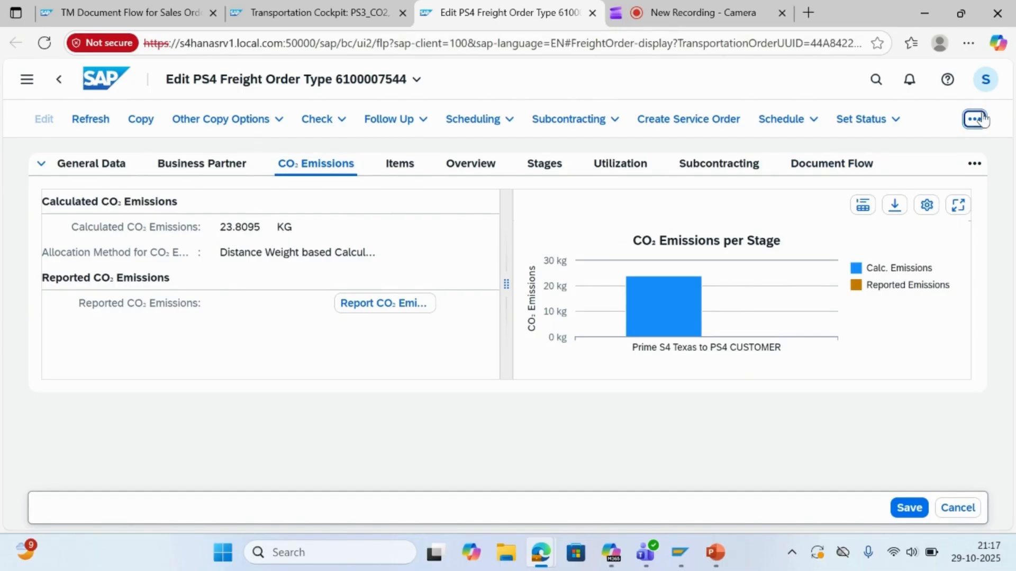
mouse_move(805, 170)
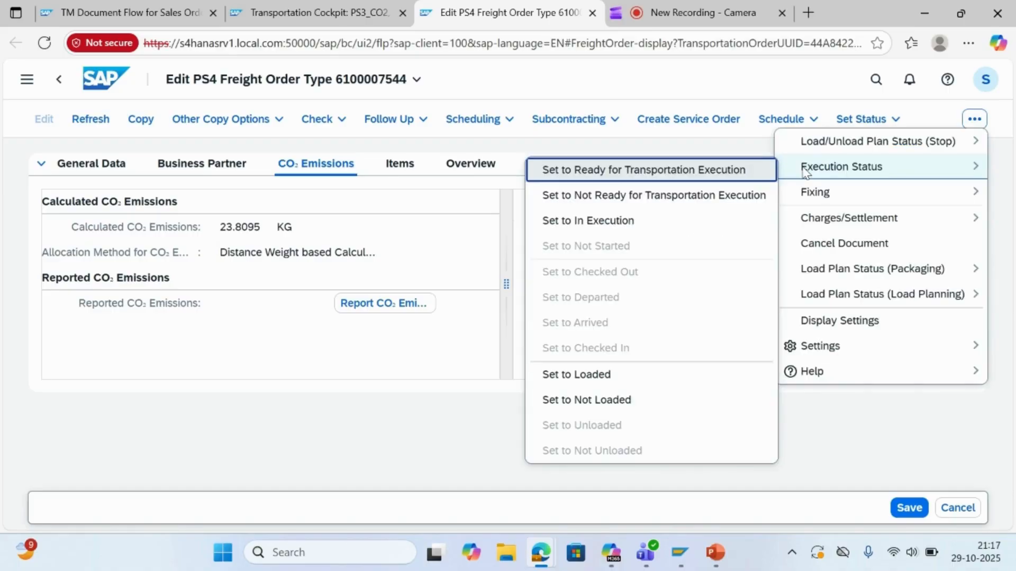
click(613, 171)
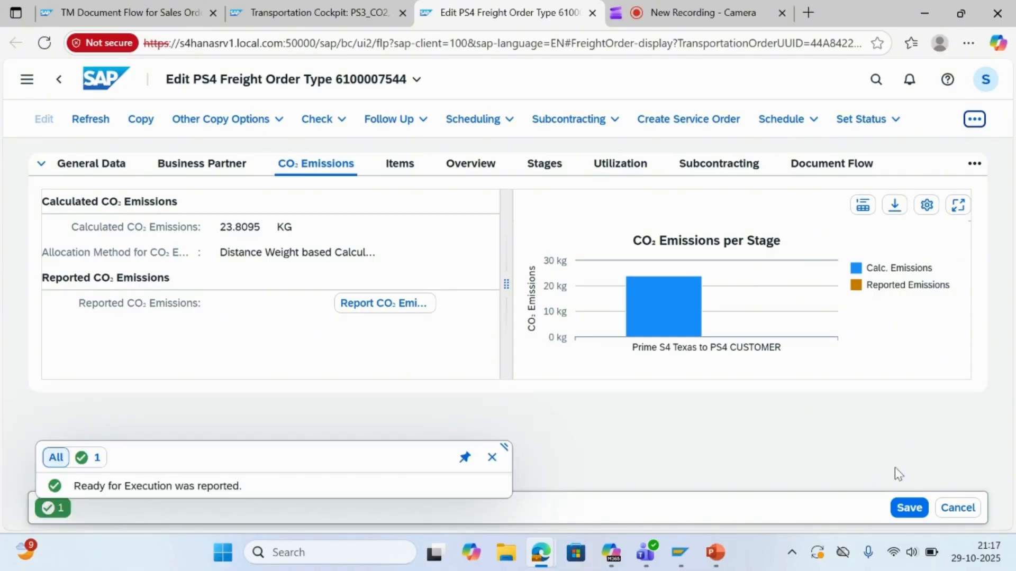
Step: Save the freight order, then report CO₂ emissions of 23.5 kg for the Prime S4 Texas to PS4 CUSTOMER stage and save
click(906, 510)
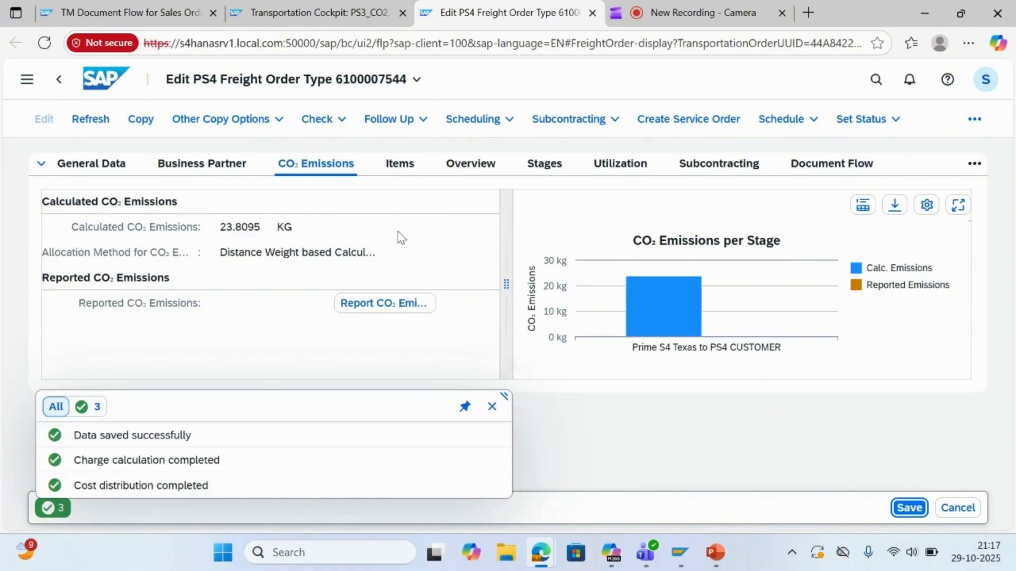
click(395, 304)
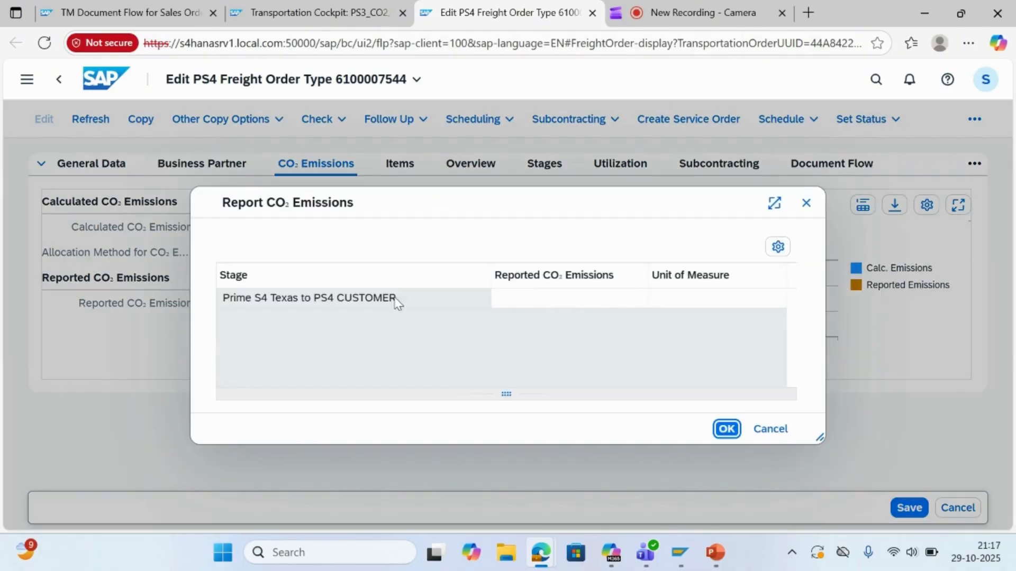
click(577, 297)
text(2)
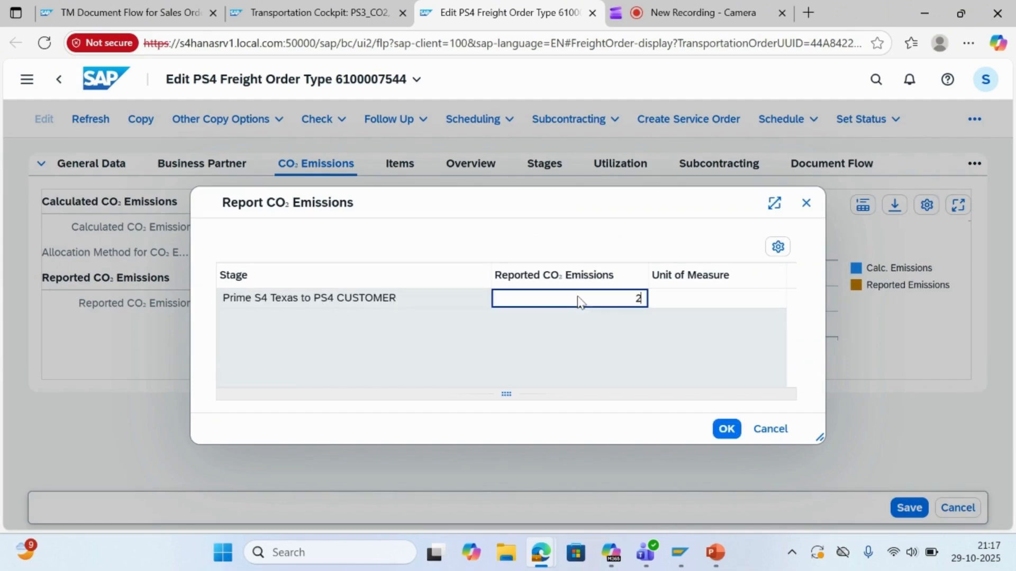
text(3.5)
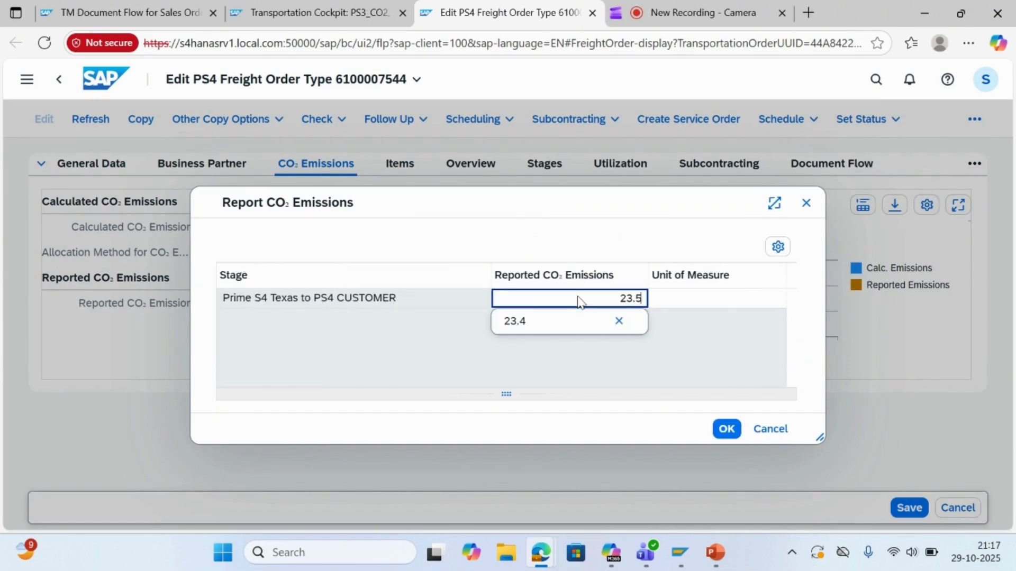
click(687, 306)
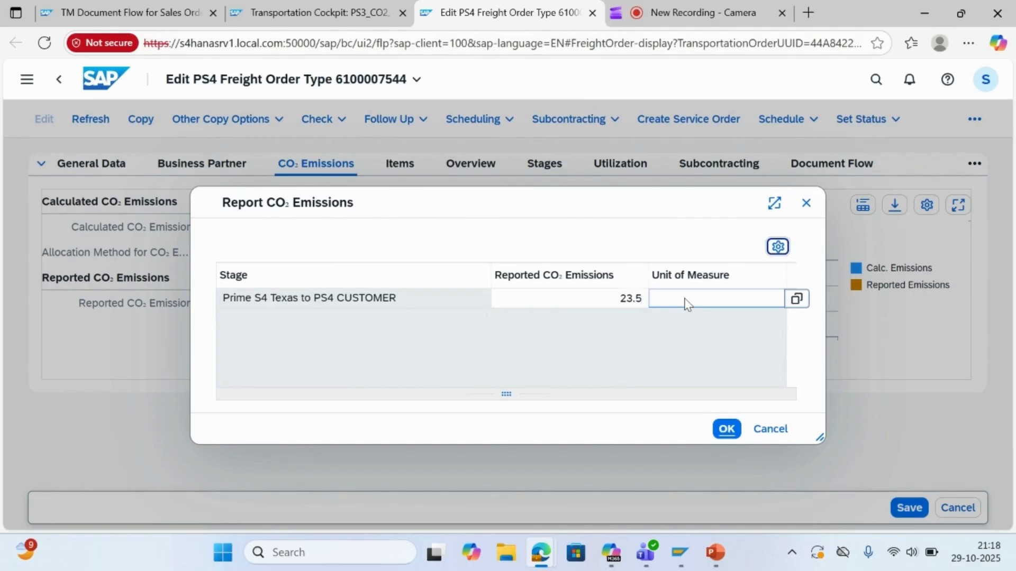
click(687, 304)
text(kg)
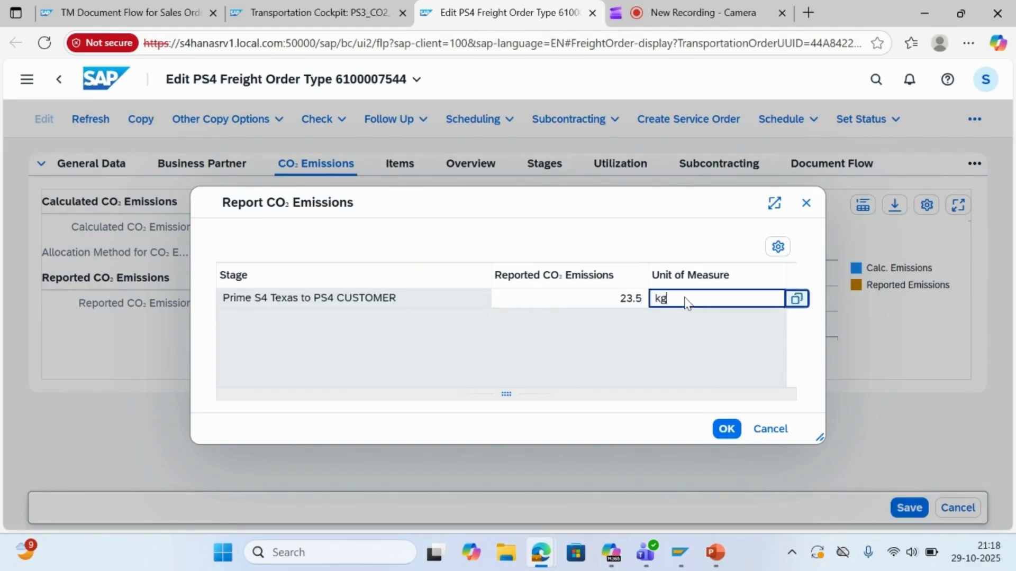
click(726, 430)
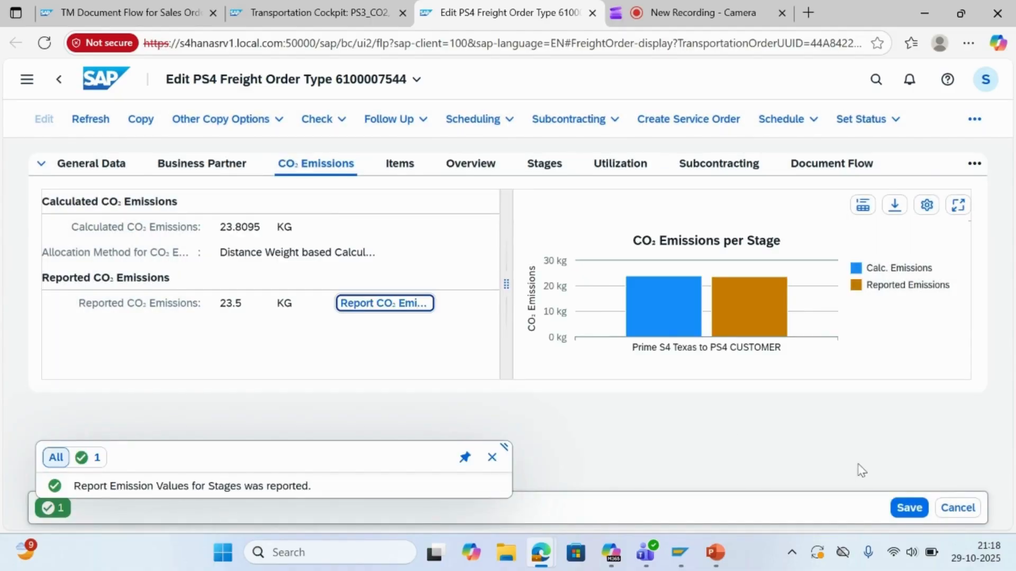
click(915, 506)
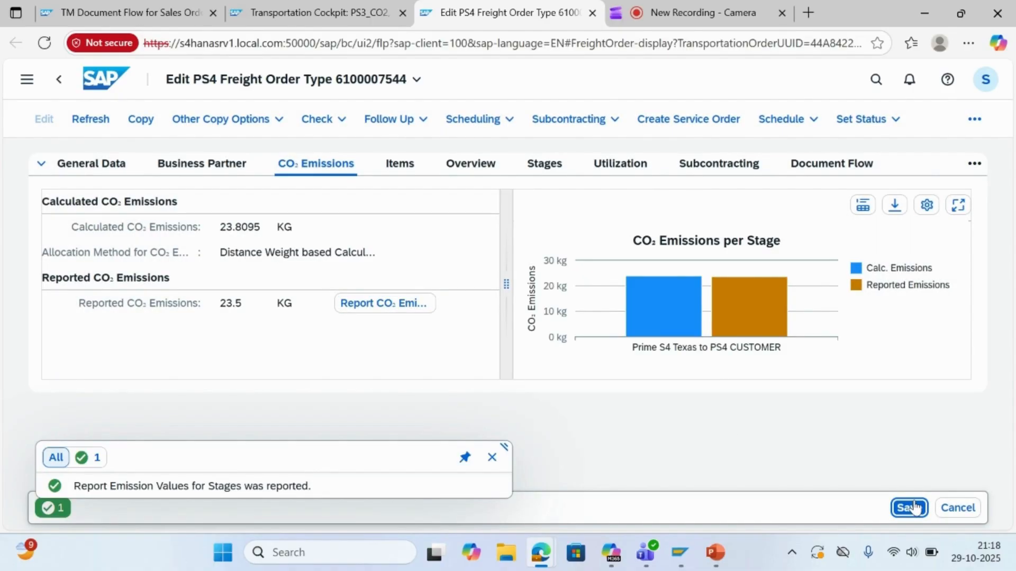
click(915, 506)
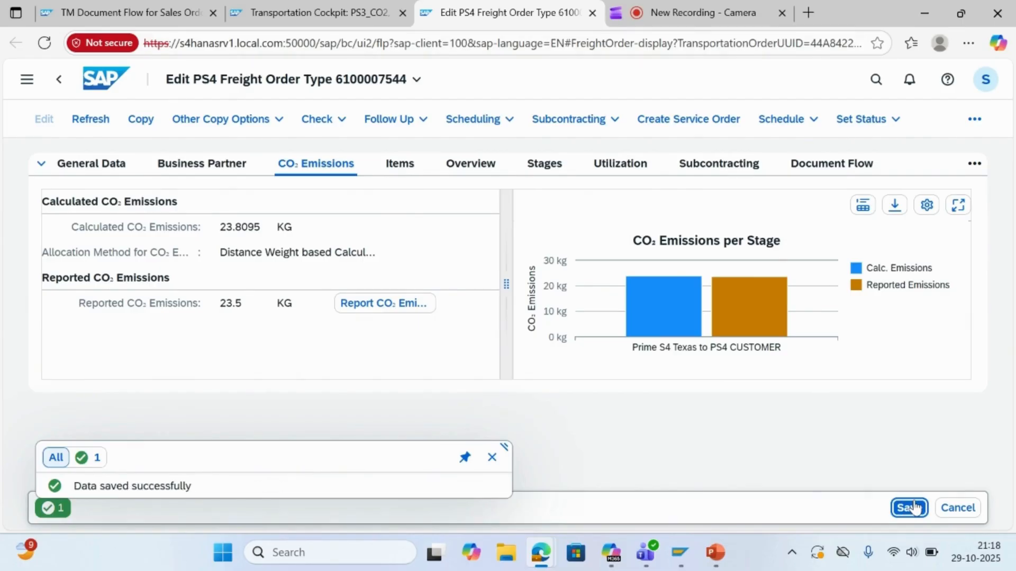
Step: Report a new UNLOAD_END (Unloading End) execution event for the freight order at location CUST_087, PS4 CUSTOMER, and save
click(973, 164)
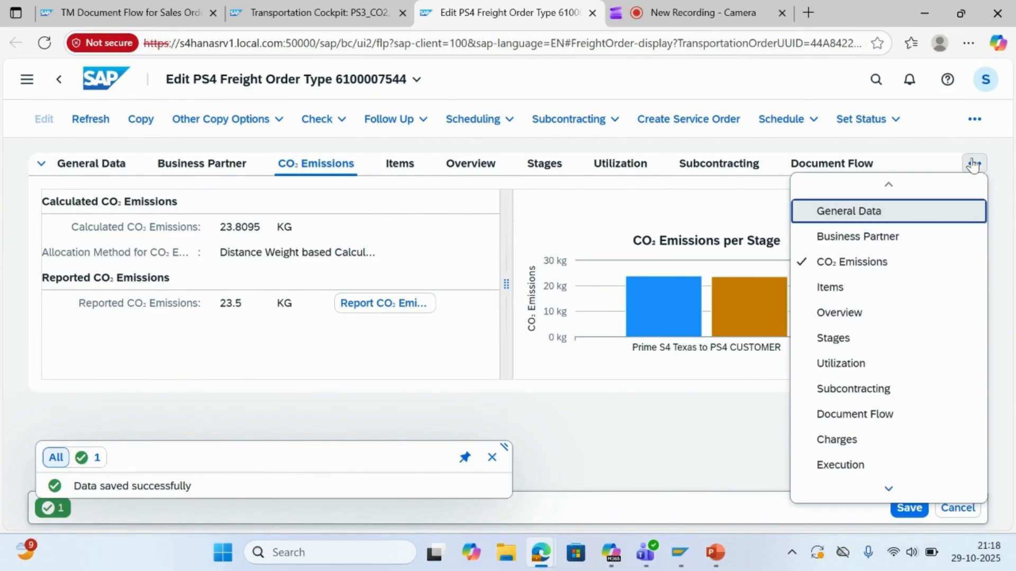
click(851, 450)
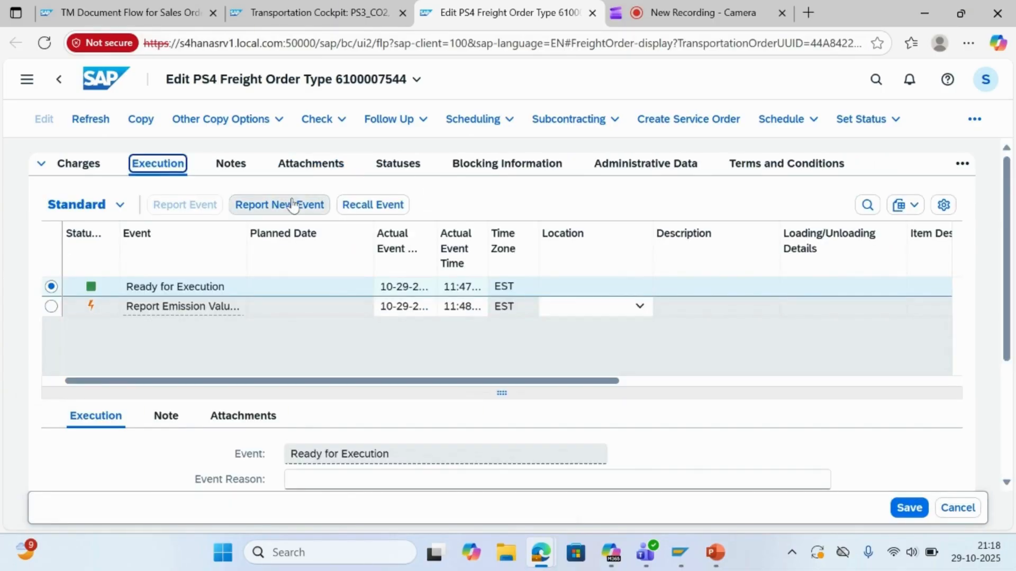
click(293, 205)
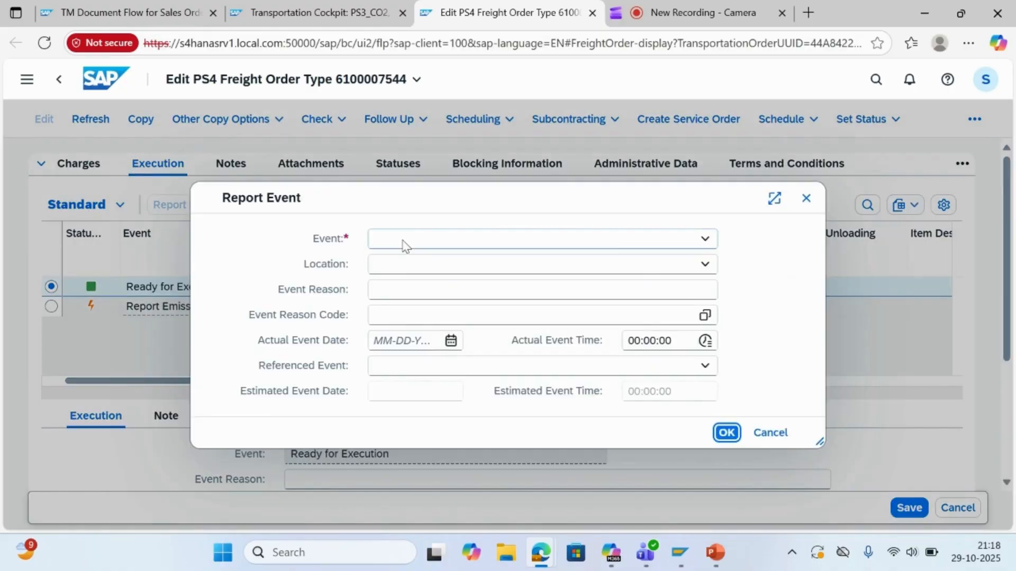
click(405, 244)
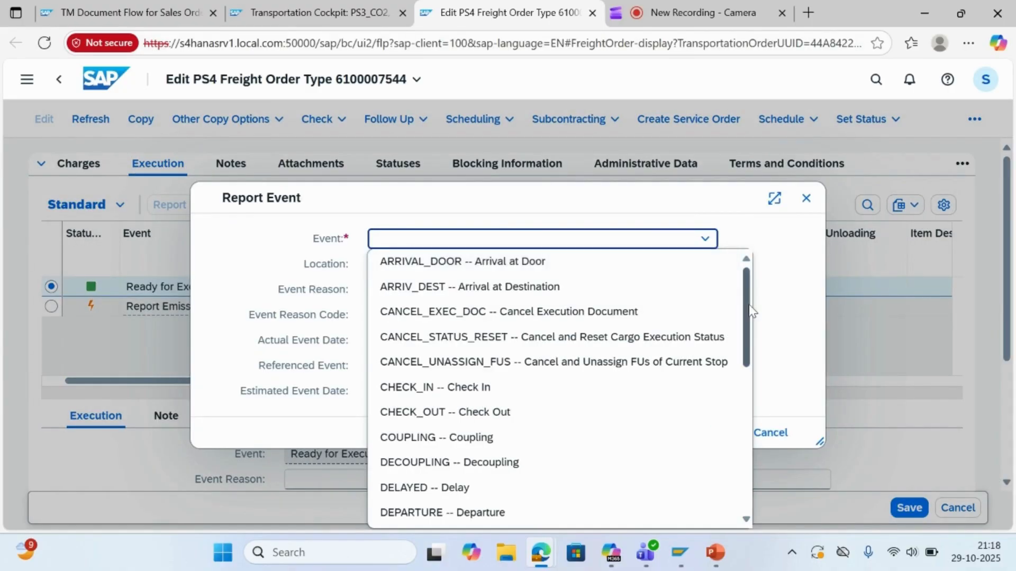
drag(749, 307, 437, 524)
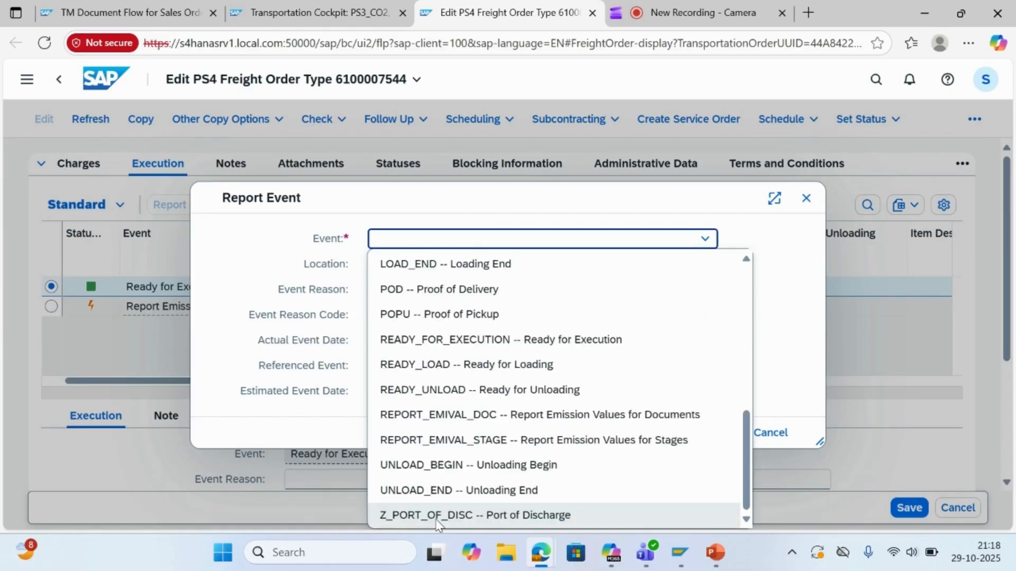
click(405, 491)
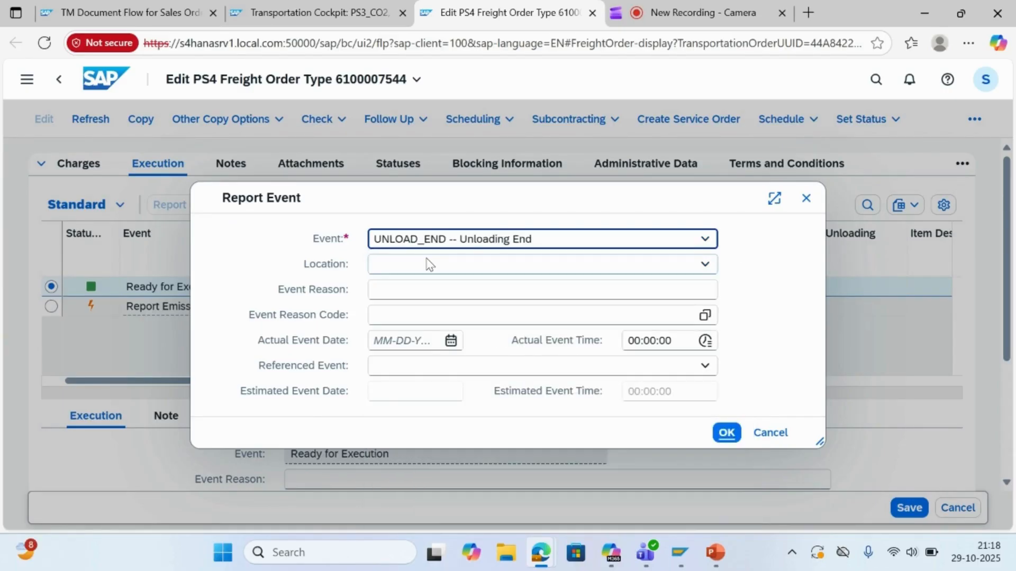
click(429, 264)
click(427, 310)
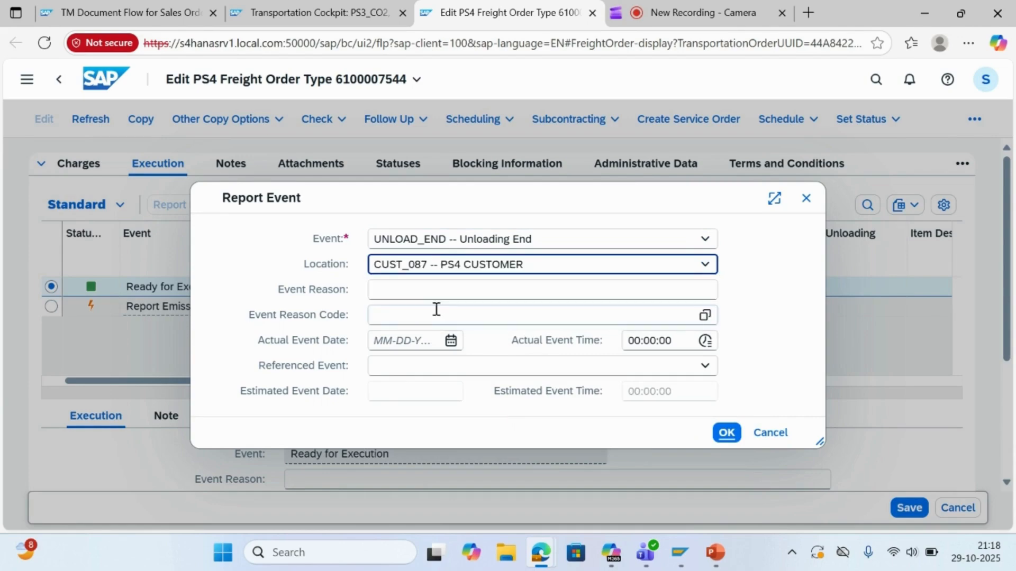
click(726, 434)
click(727, 433)
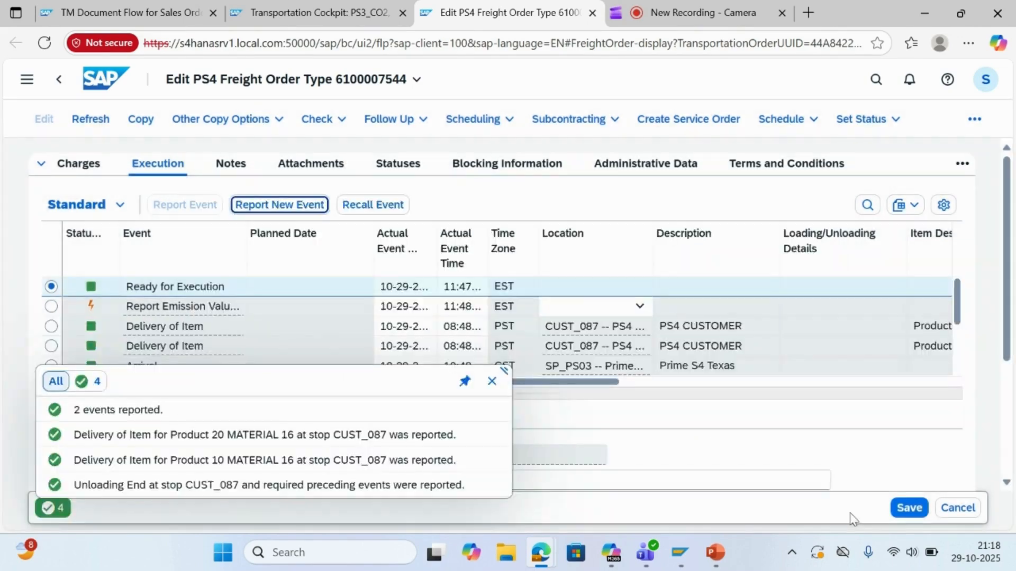
click(905, 511)
click(908, 509)
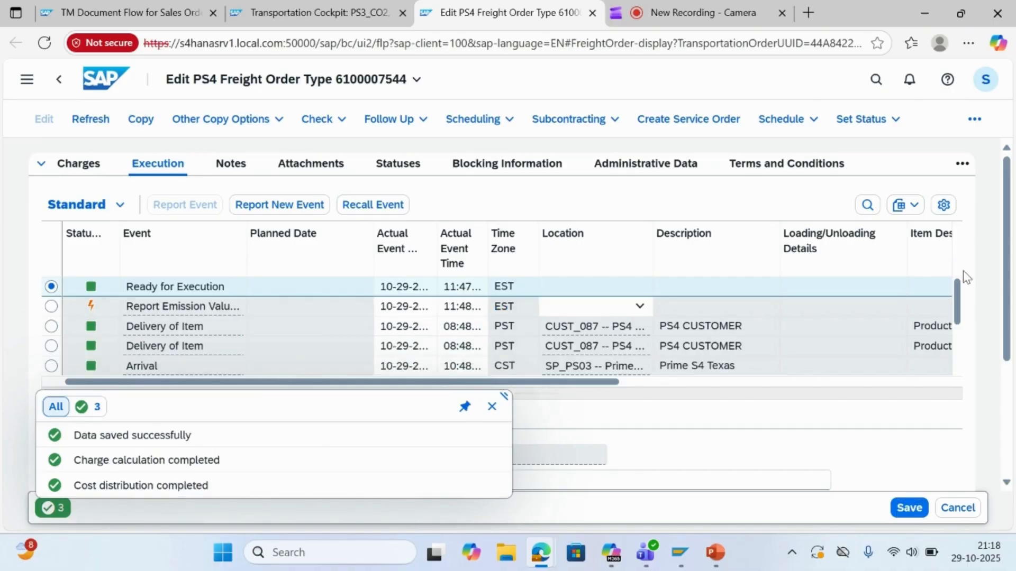
Step: Show the freight order's document flow and open both predecessor freight units
click(962, 165)
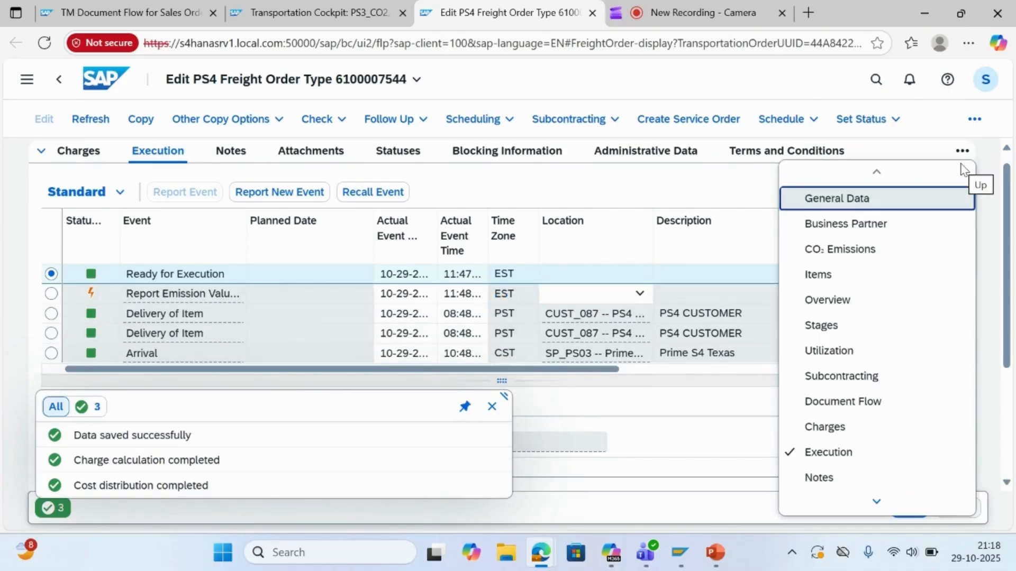
click(842, 403)
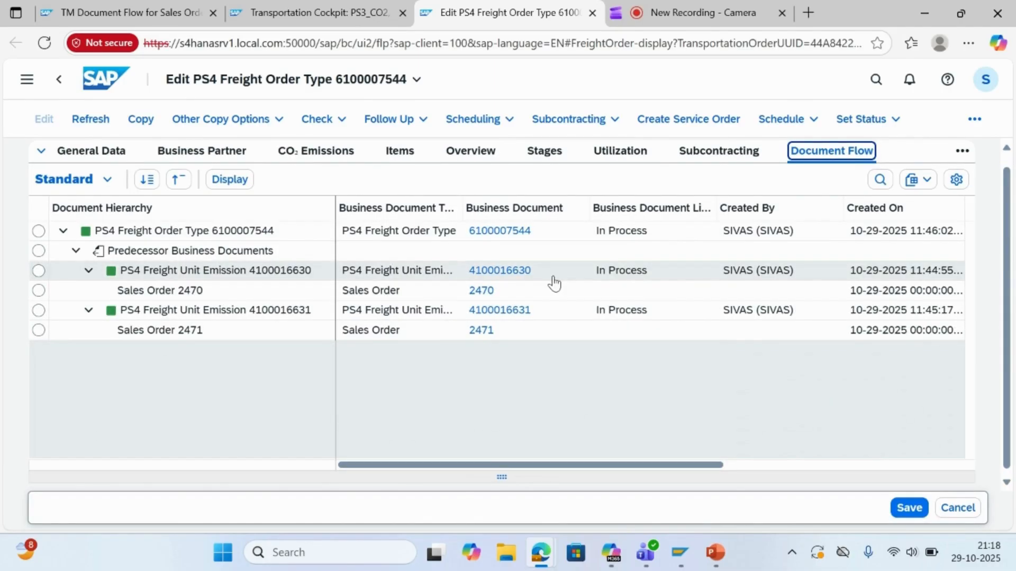
double_click(499, 270)
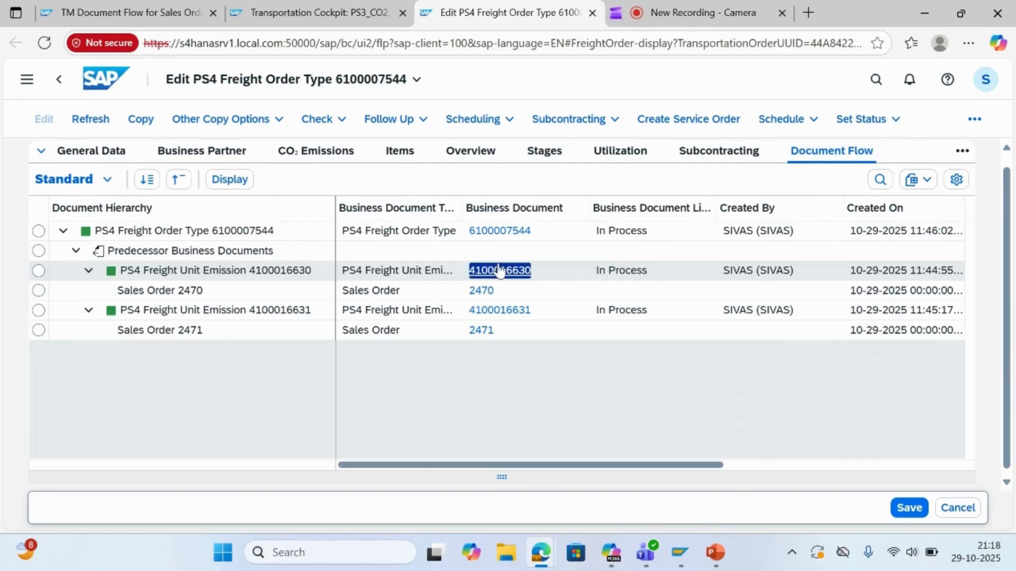
click(499, 270)
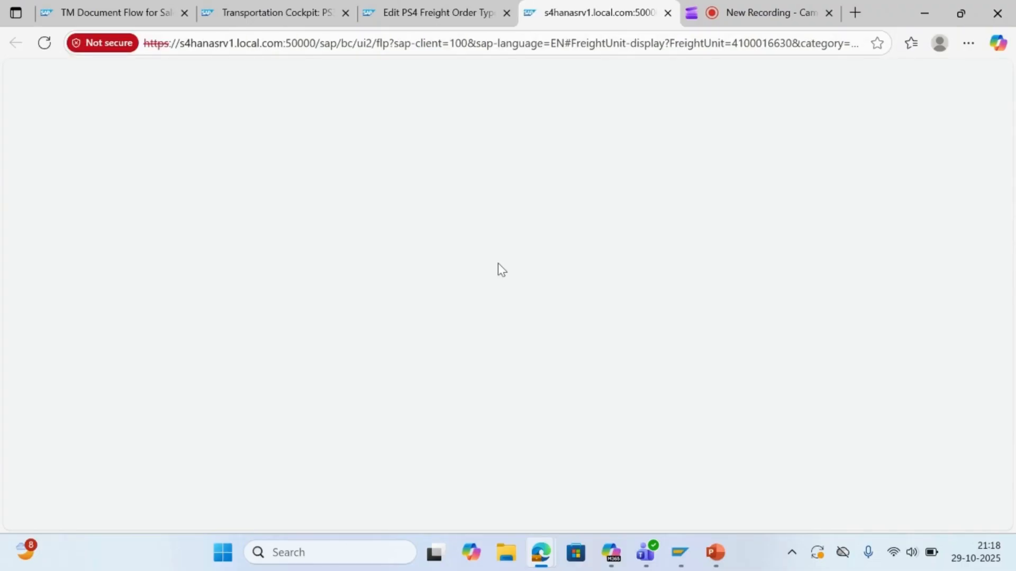
click(441, 7)
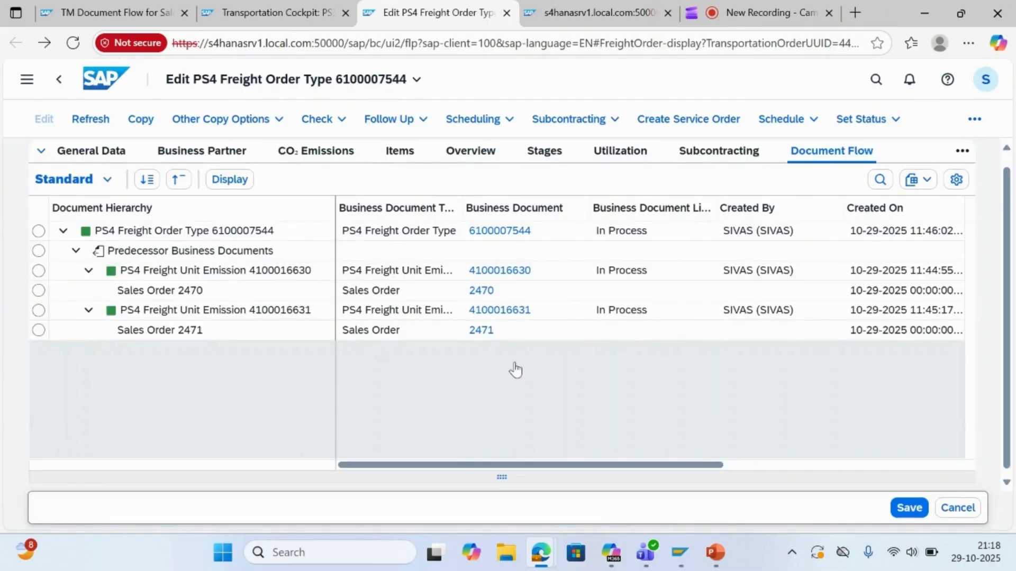
double_click(497, 311)
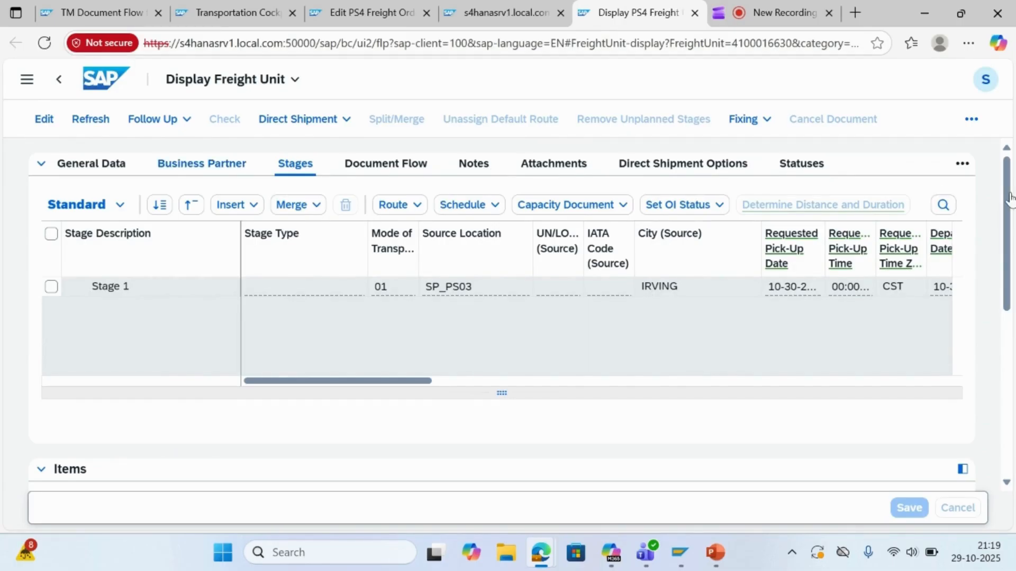
Step: Examine the calculated and reported CO₂ emissions of the MATERIAL 16 product item in the first freight unit
drag(1010, 198, 1010, 296)
scroll(202, 390, down, 1)
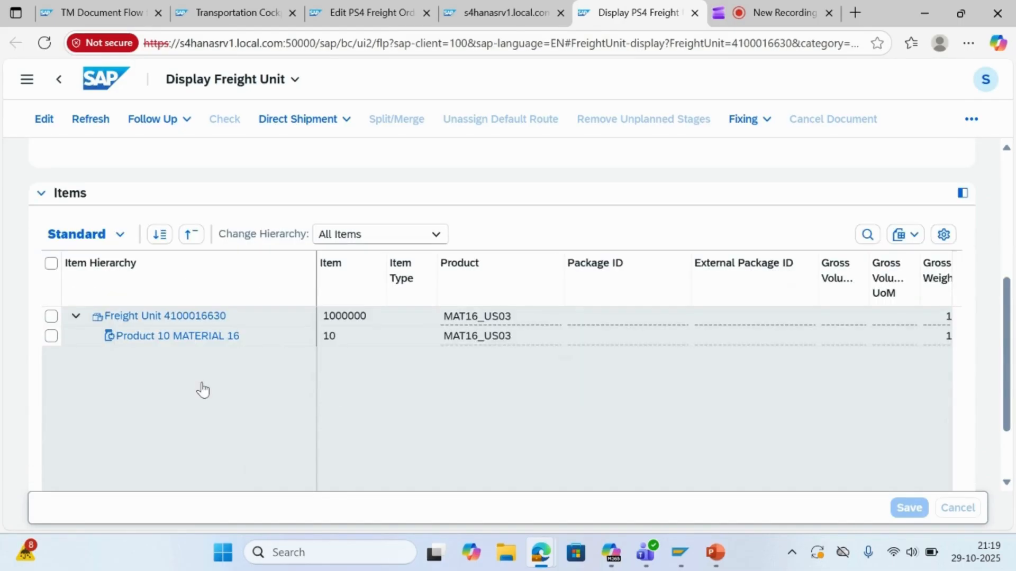
click(51, 335)
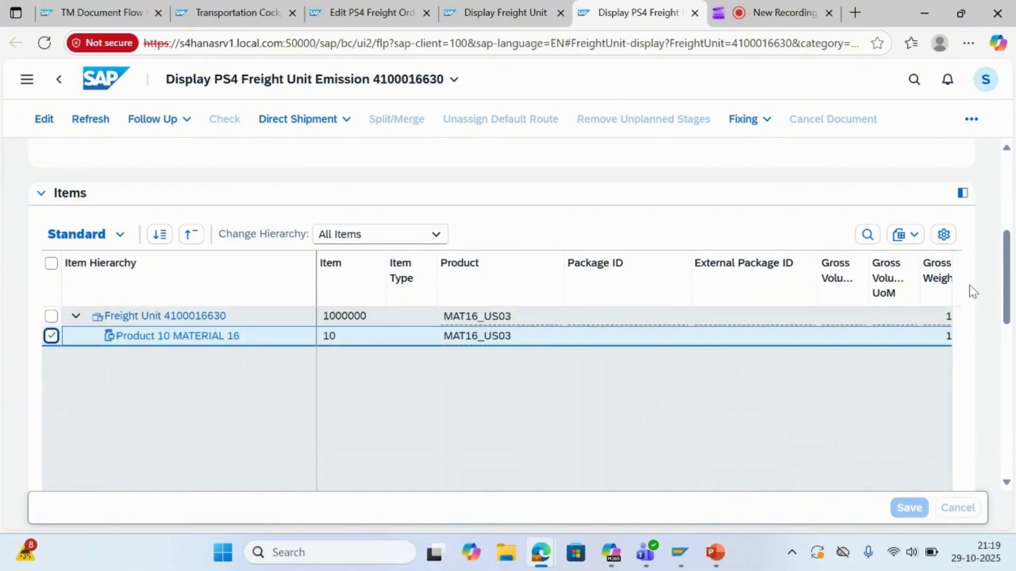
drag(1007, 286, 1008, 346)
scroll(942, 213, down, 3)
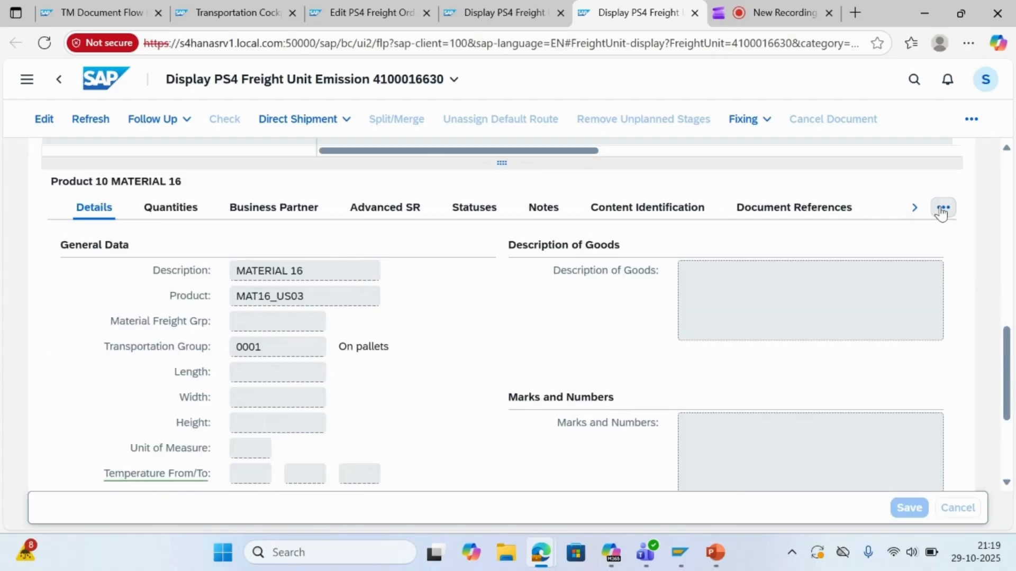
click(943, 208)
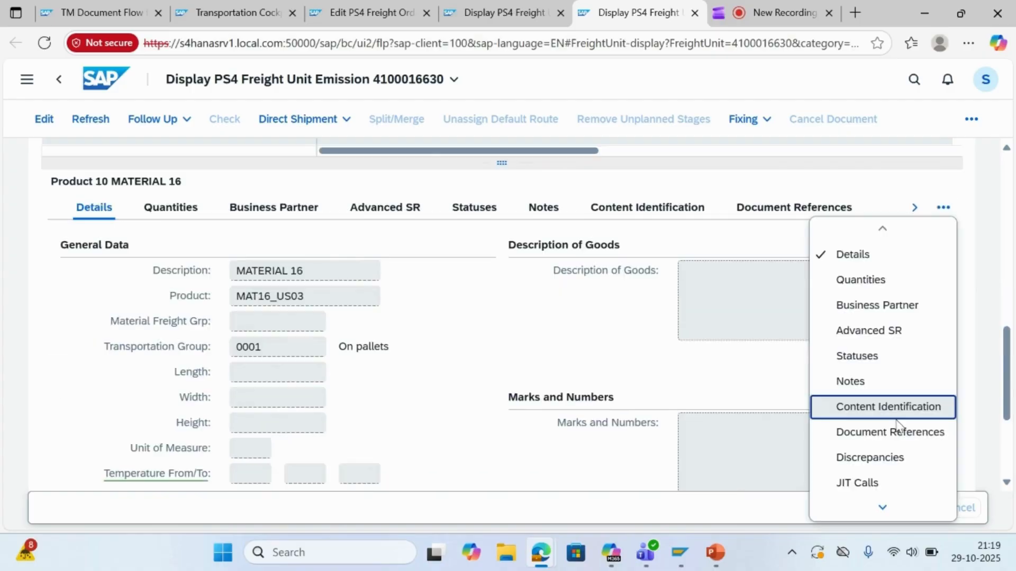
click(879, 508)
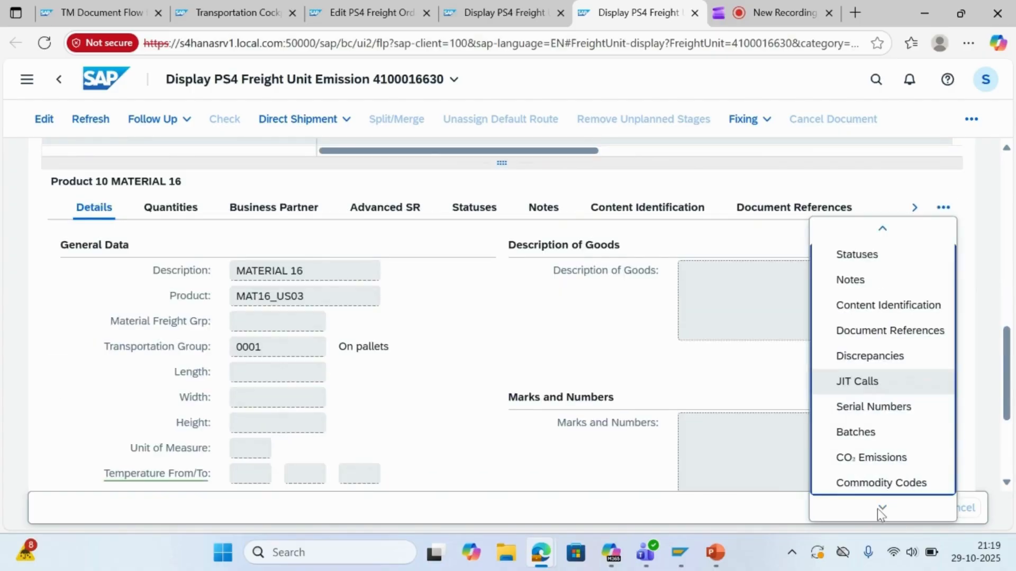
click(864, 456)
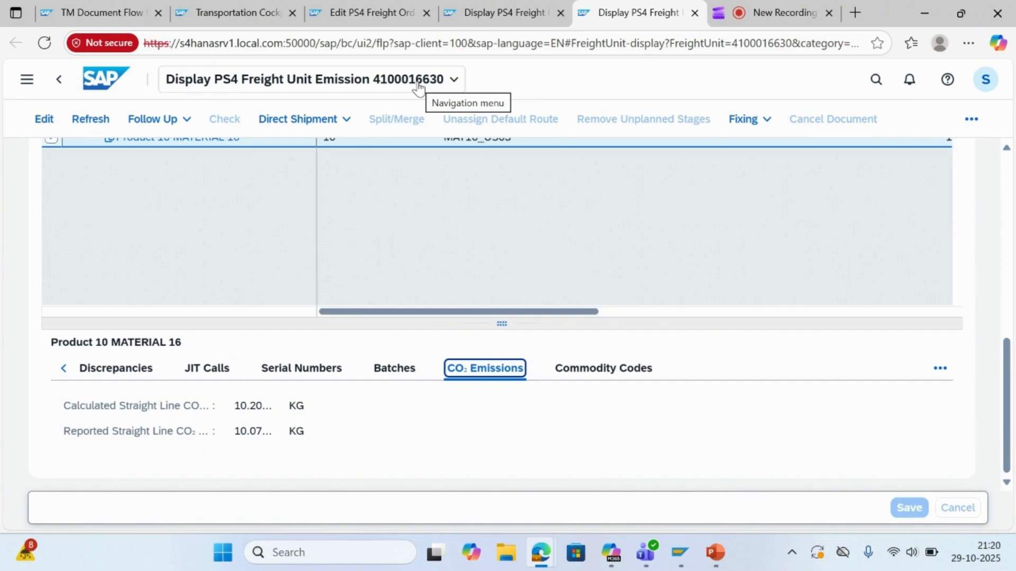
Step: Switch to the second freight unit and examine the CO₂ emissions of its MATERIAL 16 product item
click(521, 7)
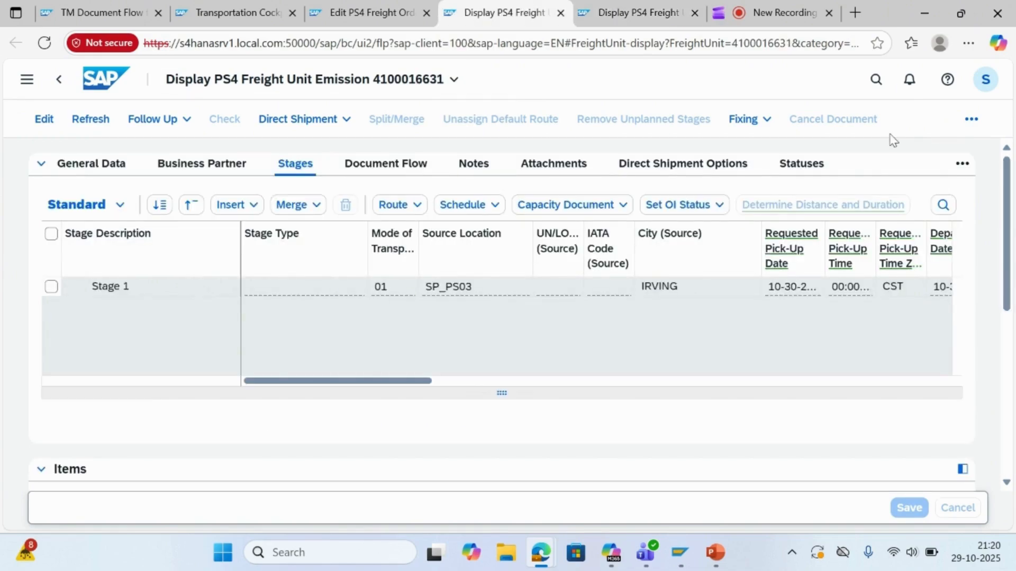
drag(1007, 214, 1009, 339)
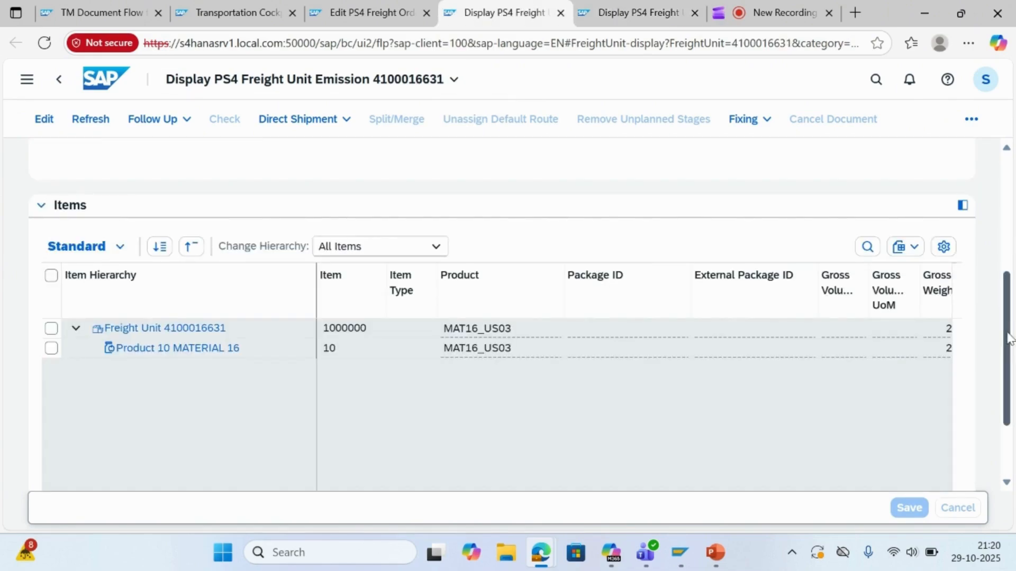
scroll(79, 272, down, 1)
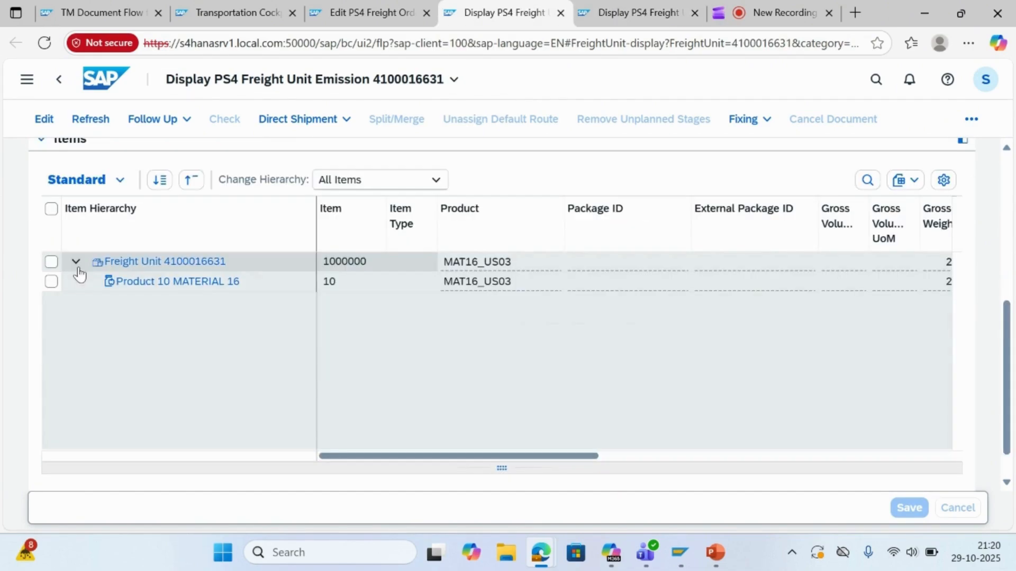
click(51, 282)
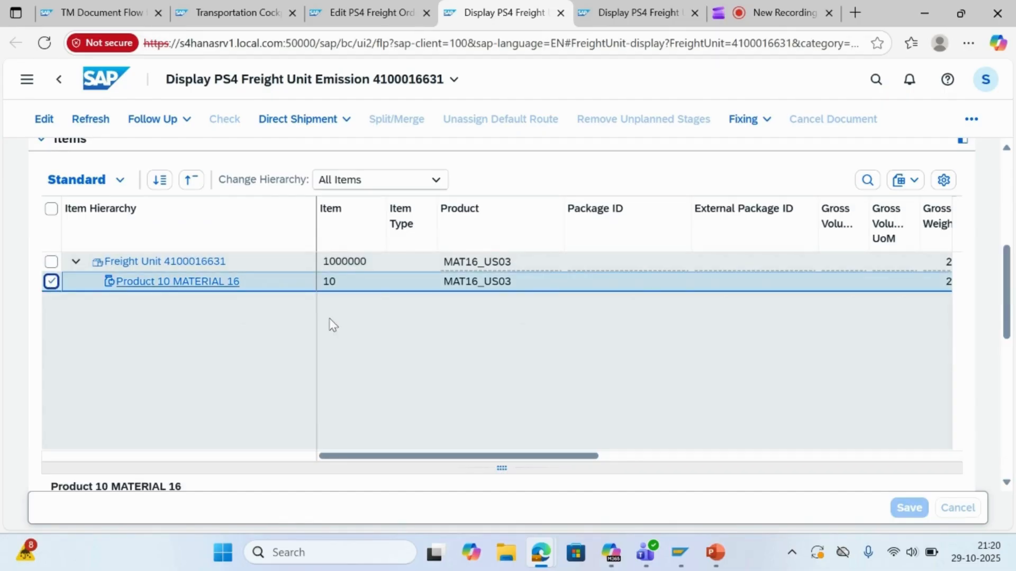
drag(1009, 328, 1004, 436)
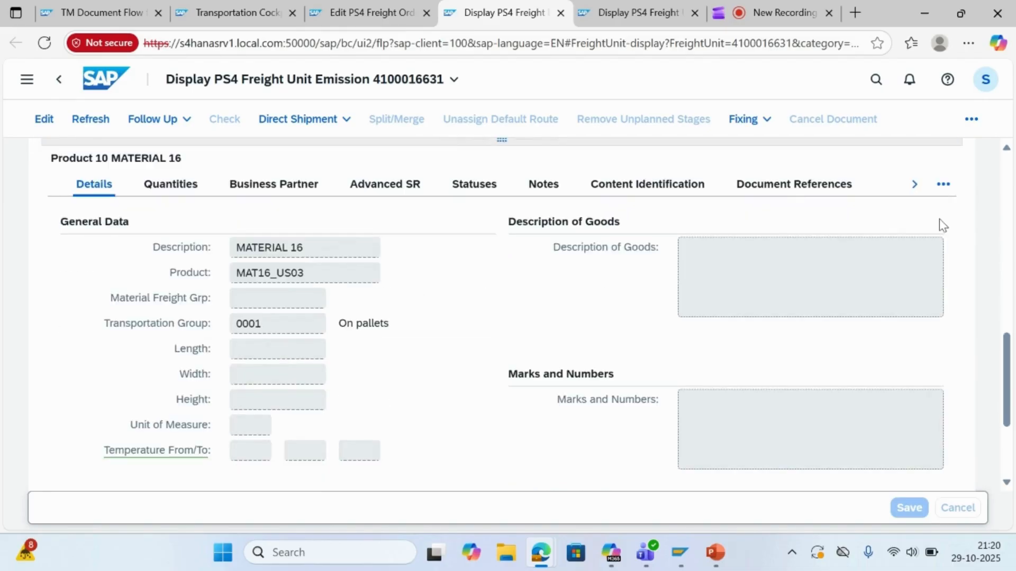
click(941, 185)
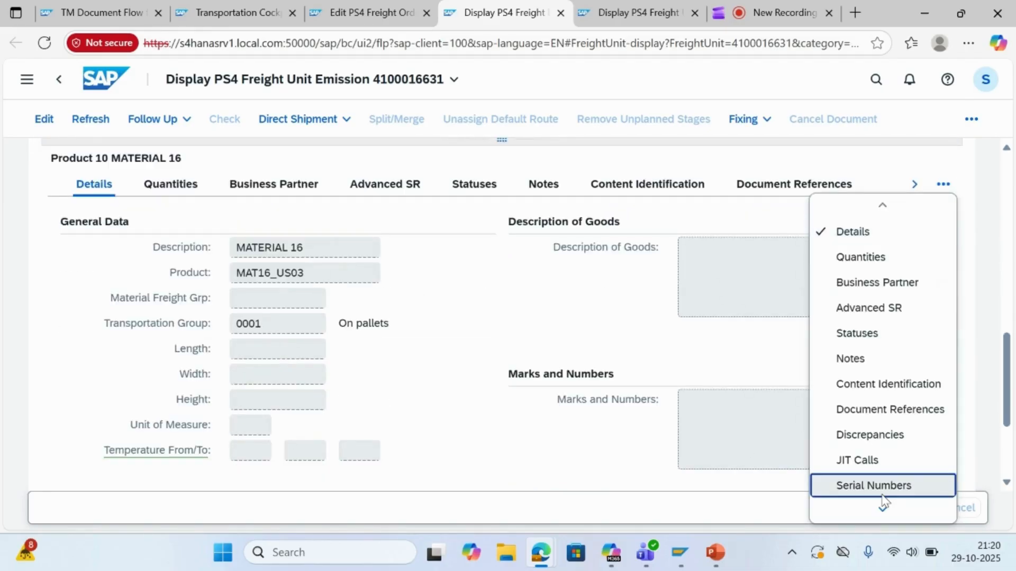
scroll(876, 492, down, 1)
click(870, 484)
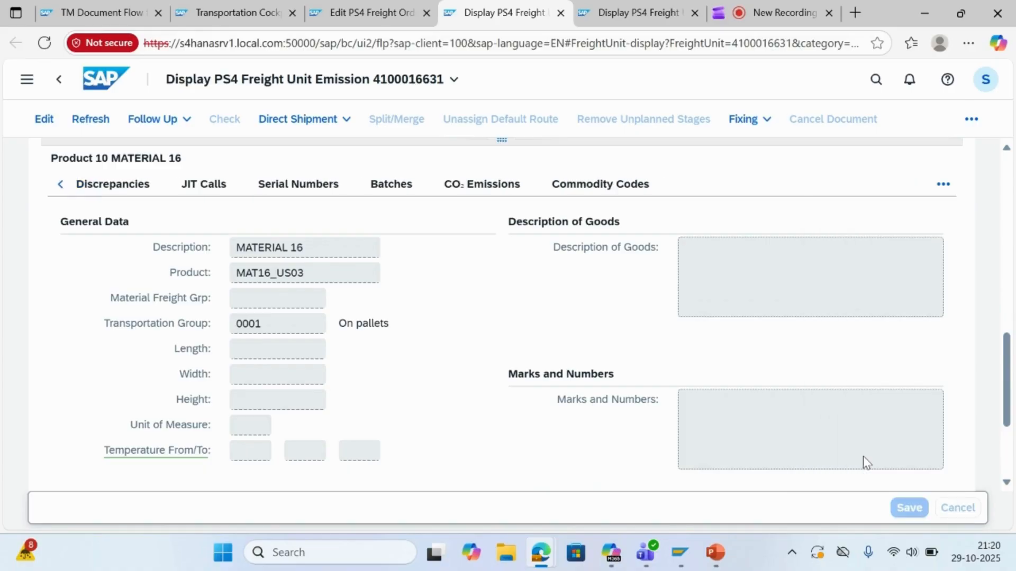
click(482, 185)
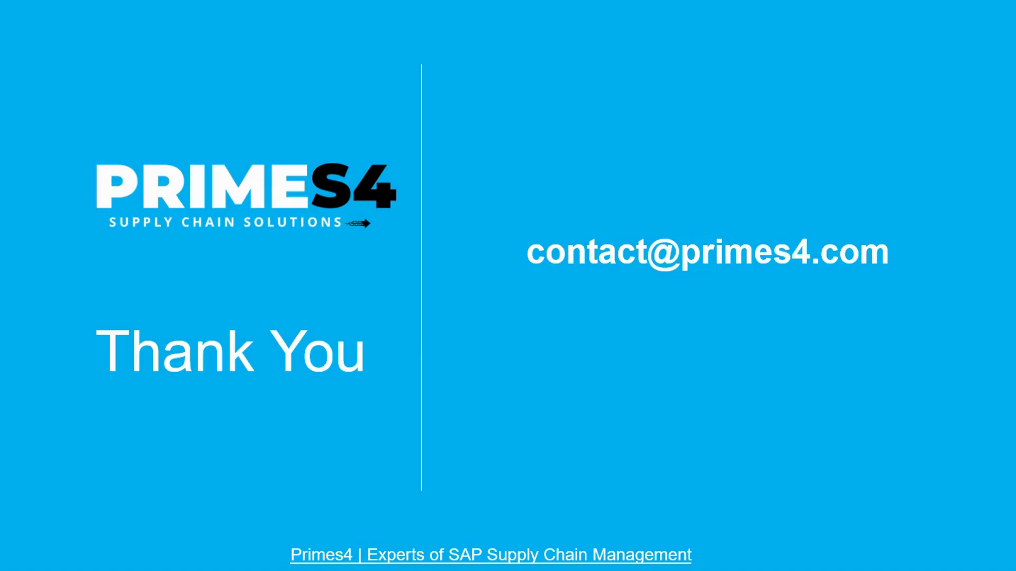
Step: End the slide show at the closing Thank You slide in PowerPoint
key(Escape)
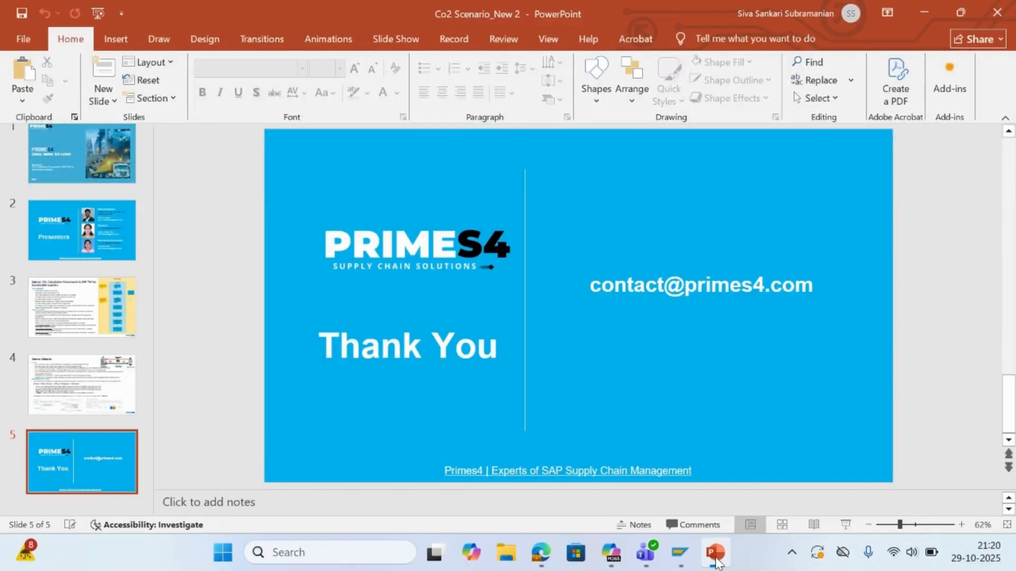